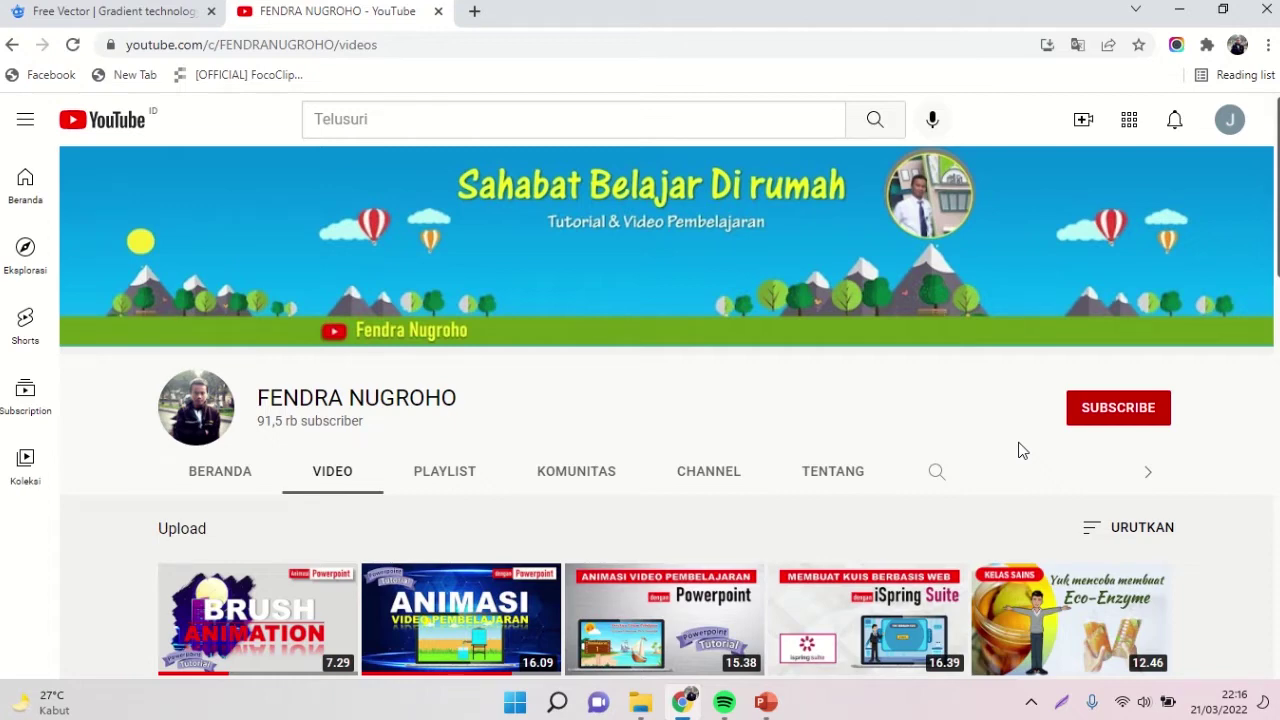
Step: Subscribe to the tutorial channel with the red Subscribe button on its YouTube videos page
left_click(1120, 408)
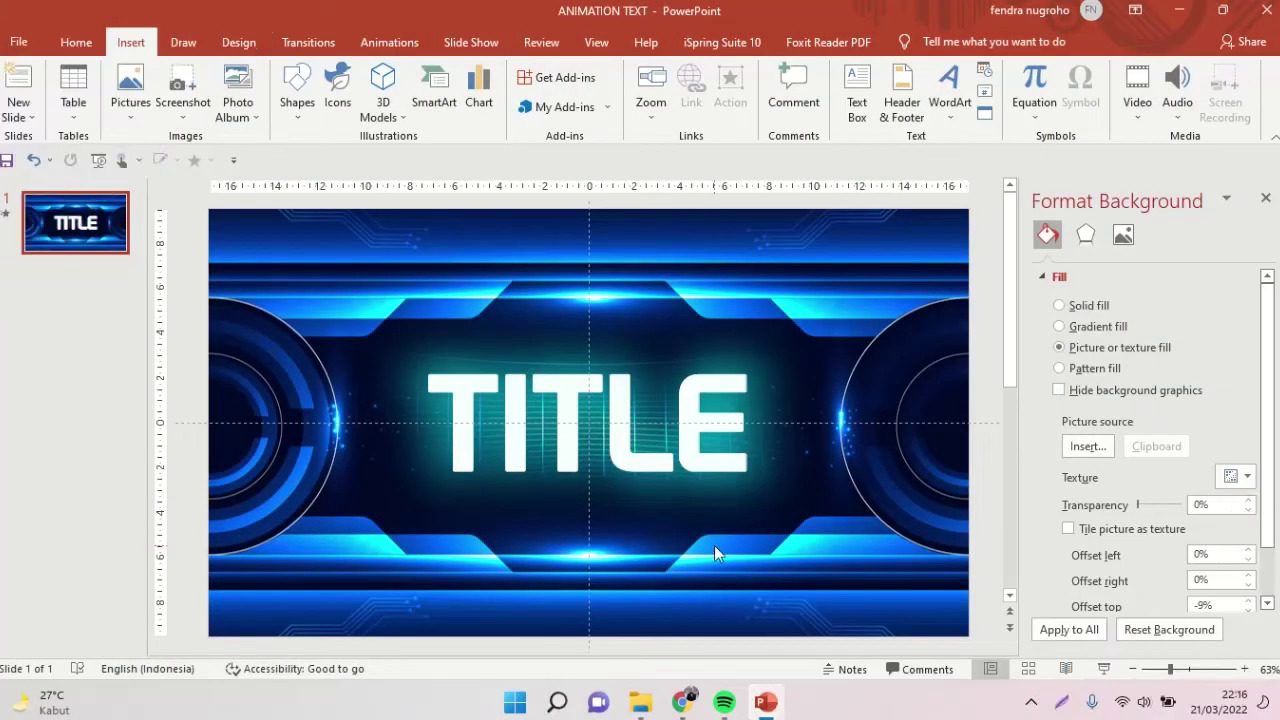
Step: Add a new slide after slide 1 and delete its empty placeholders
right_click(81, 243)
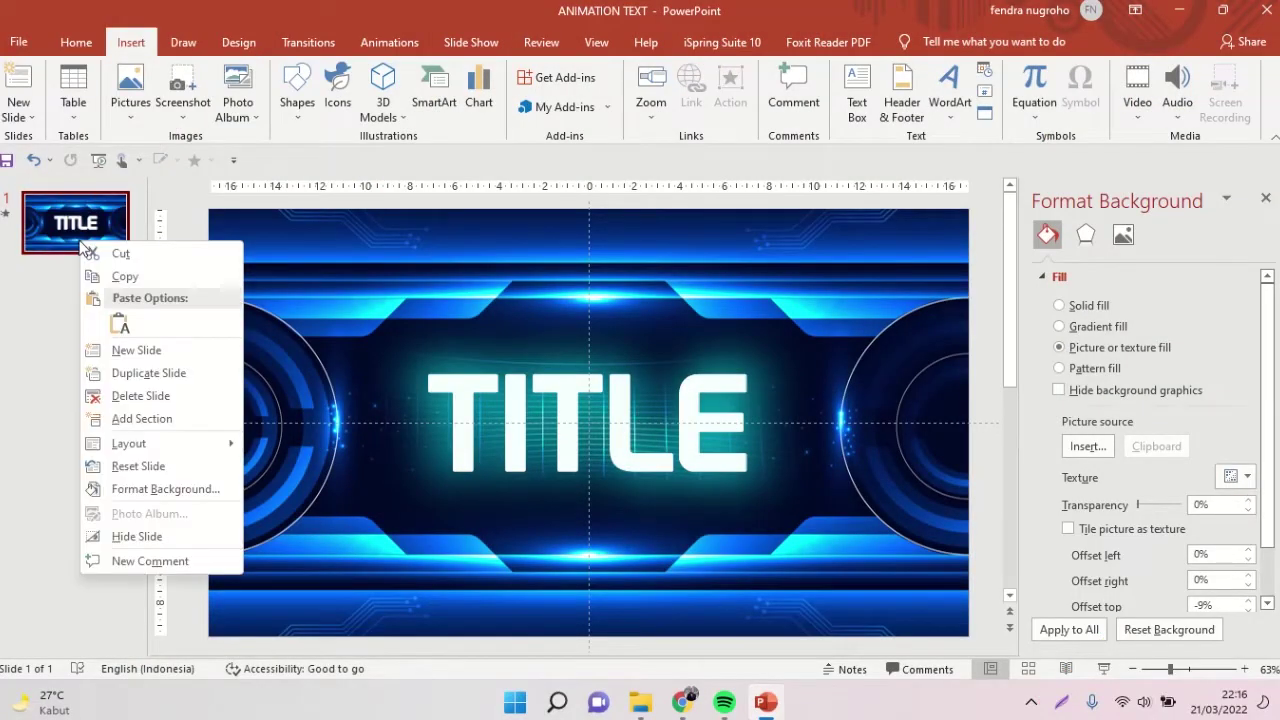
left_click(166, 351)
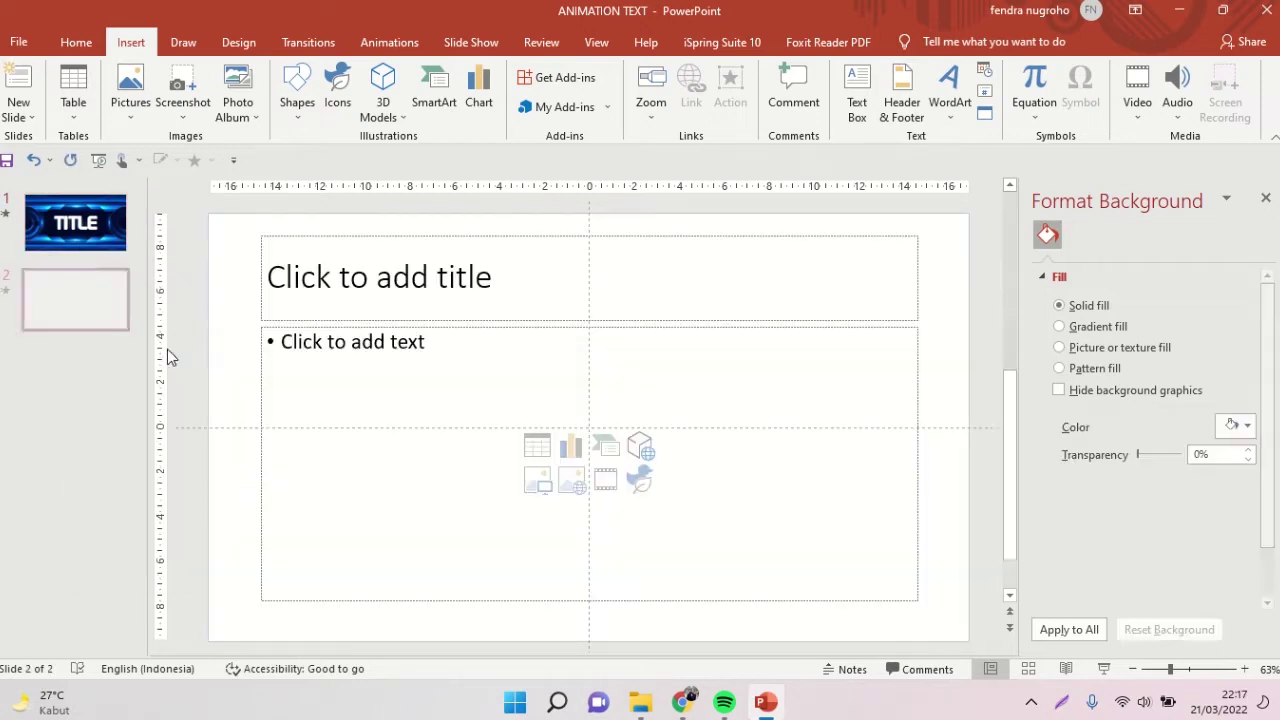
left_click_drag(205, 213, 983, 646)
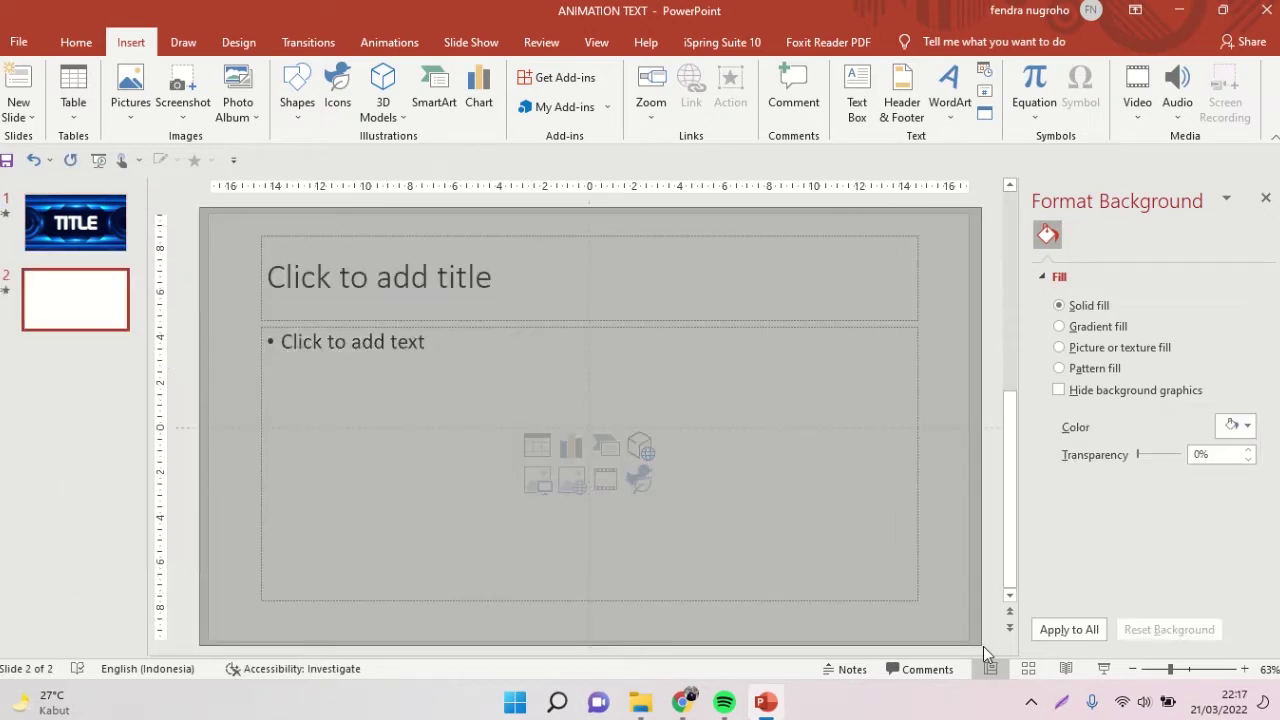
key("Delete")
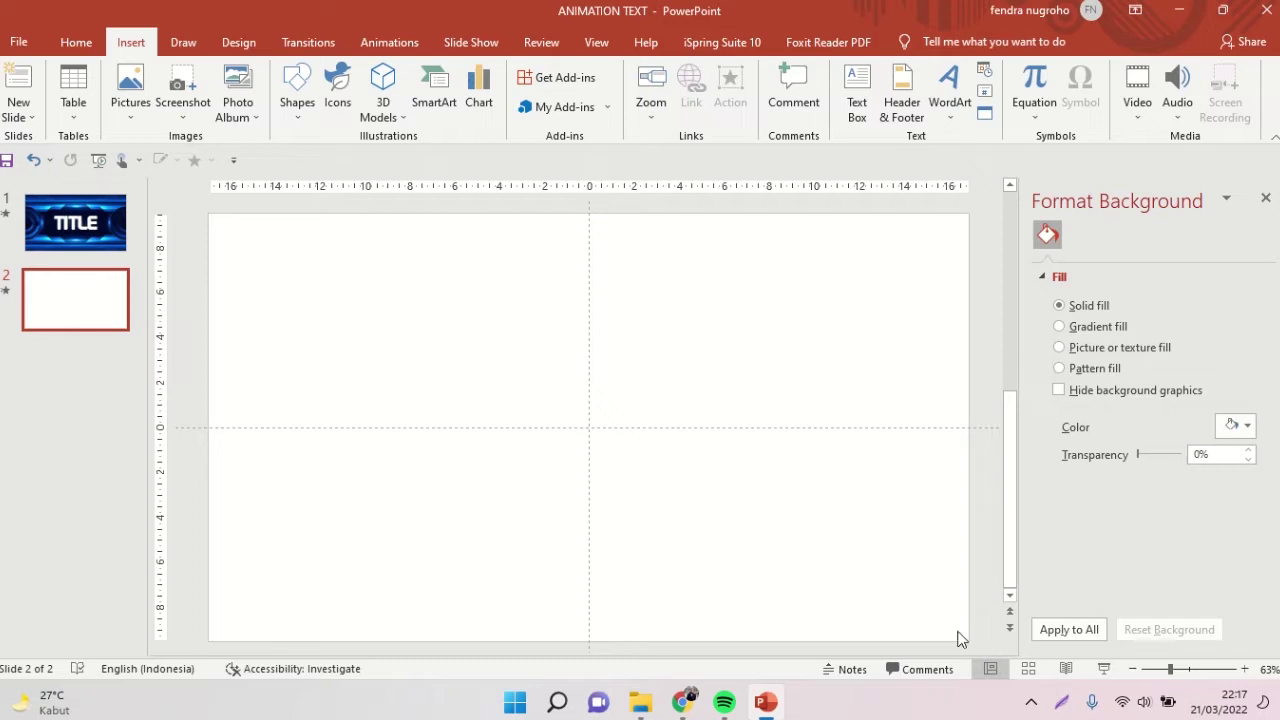
Step: Fill the new slide's background with the 6099601 blue tech picture, then show its Freepik page in Chrome
left_click(236, 48)
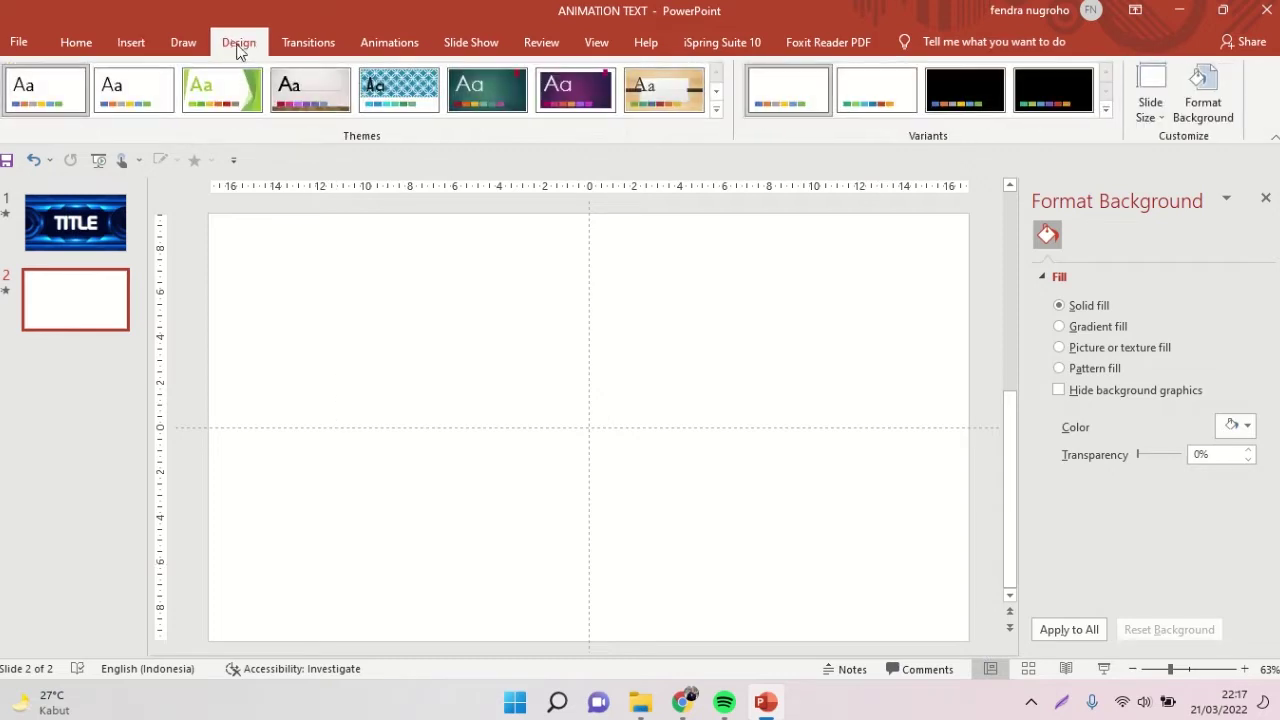
left_click(1060, 347)
left_click(1087, 446)
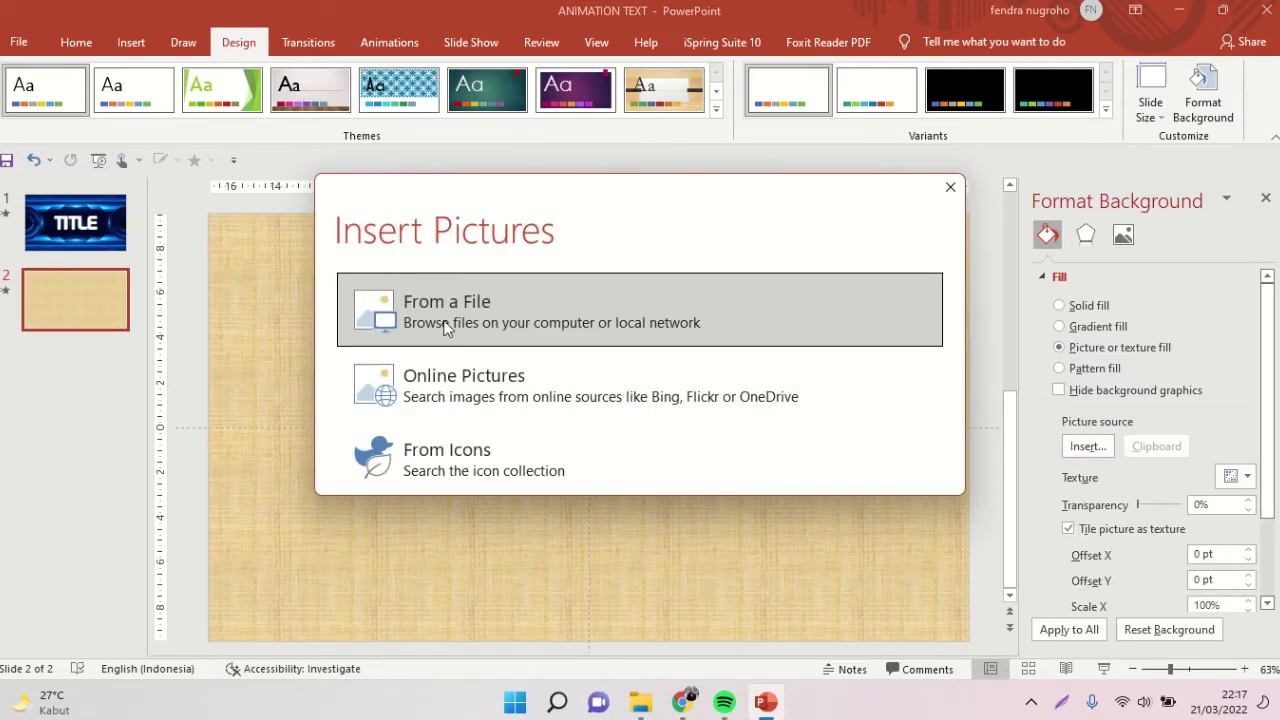
left_click(440, 308)
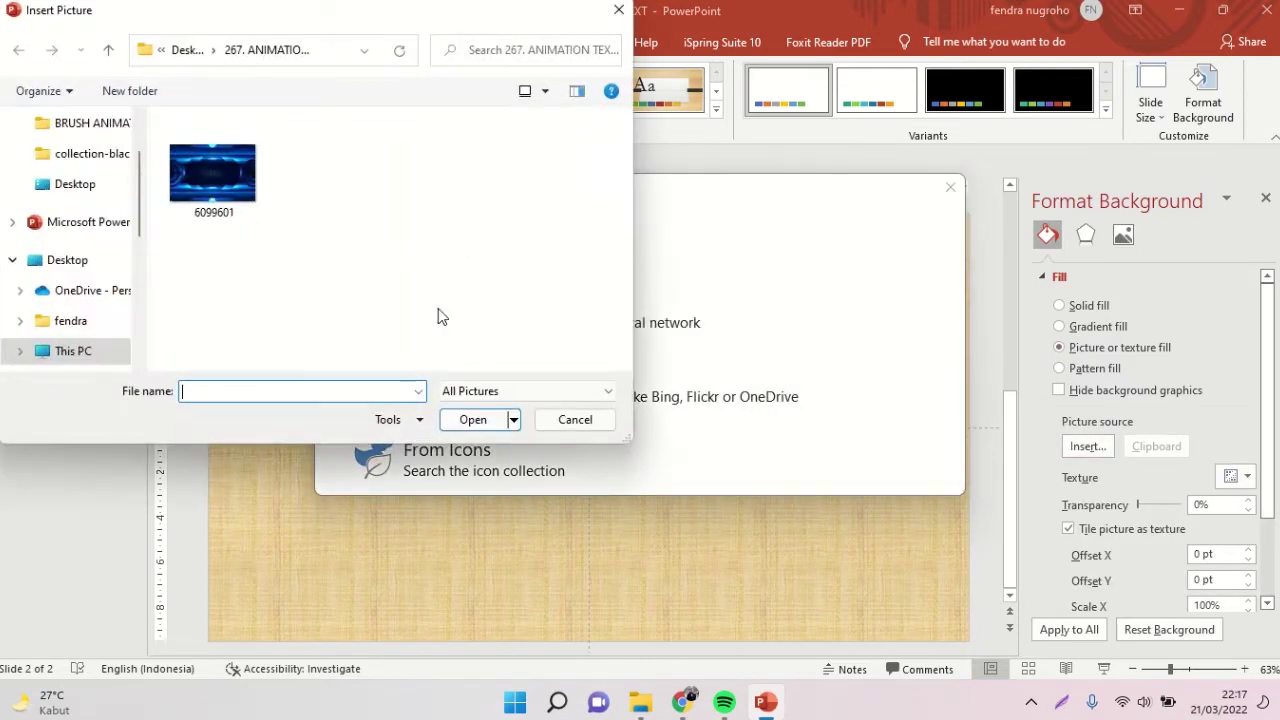
left_click(217, 183)
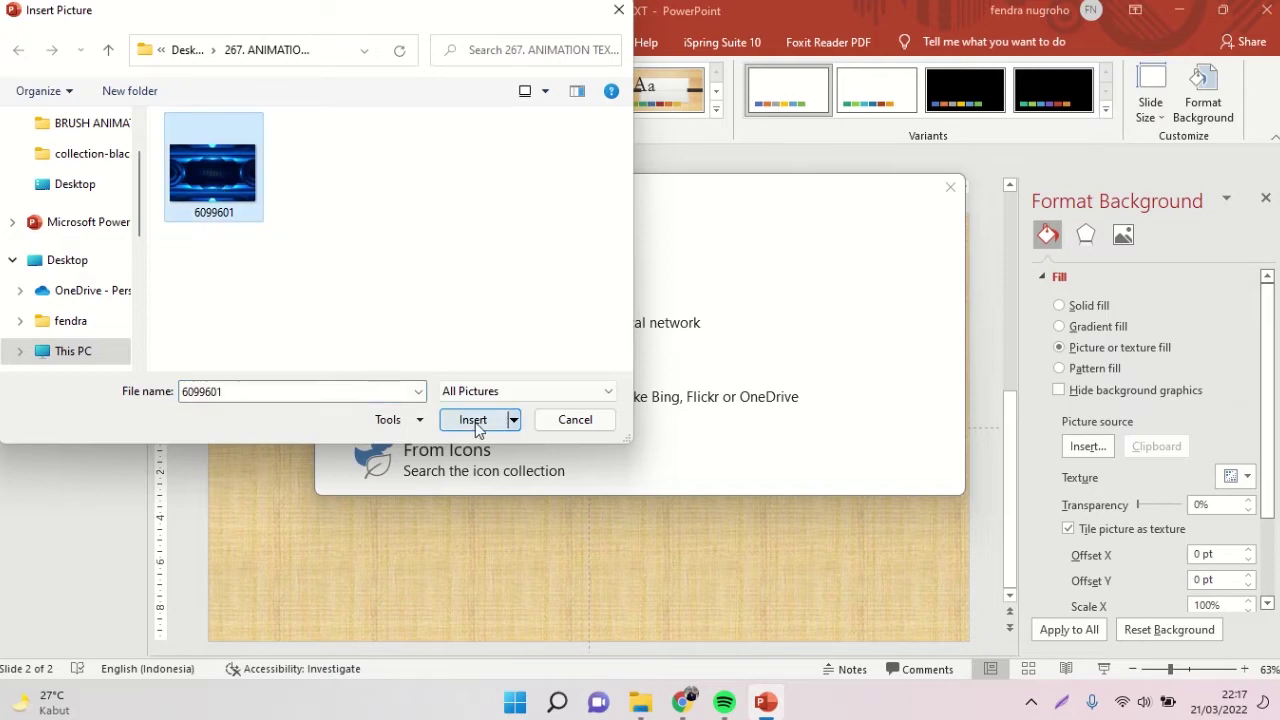
left_click(473, 421)
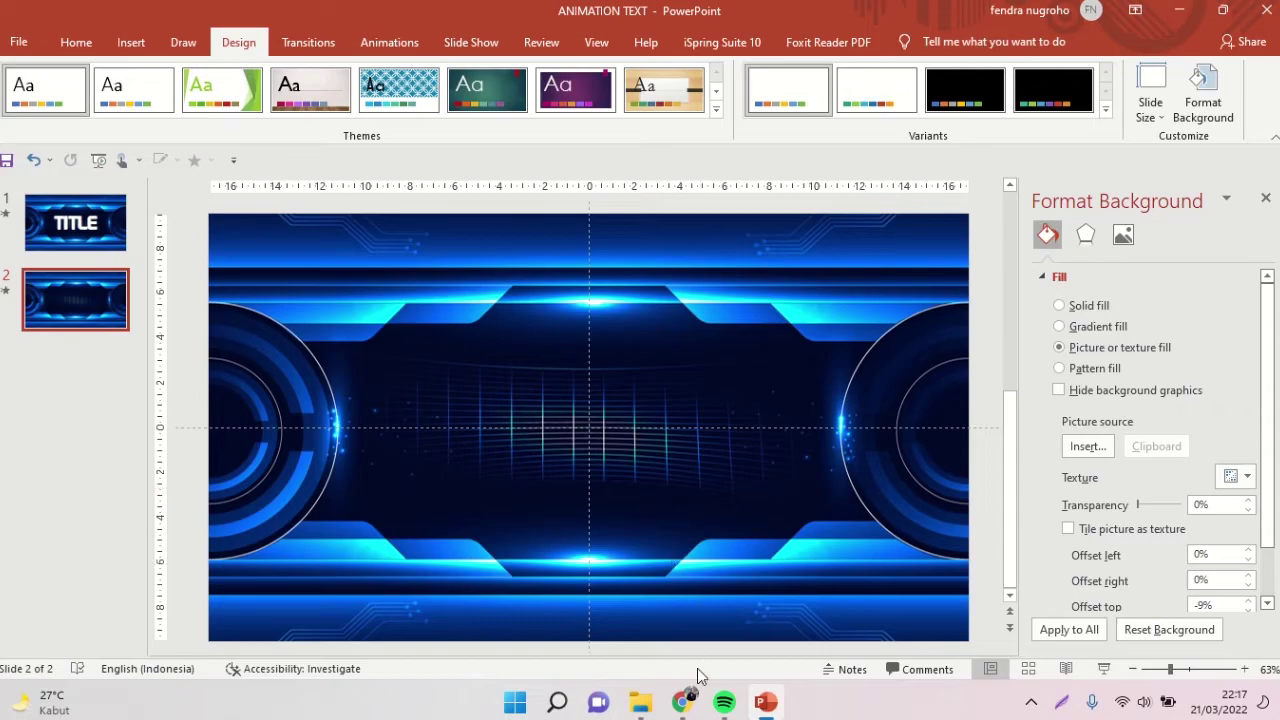
left_click(683, 703)
left_click(80, 14)
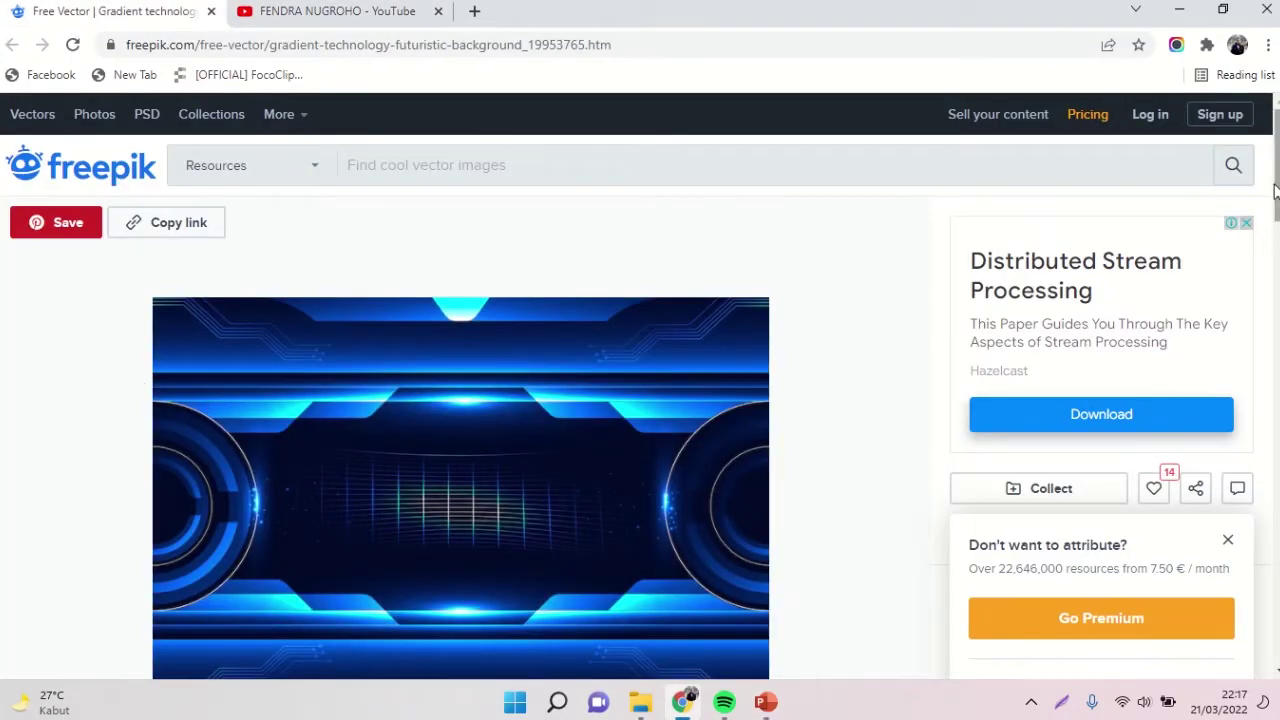
Step: Scroll the Freepik gradient technology background page to Free download, then return to PowerPoint
scroll(88, 400, "down", 2)
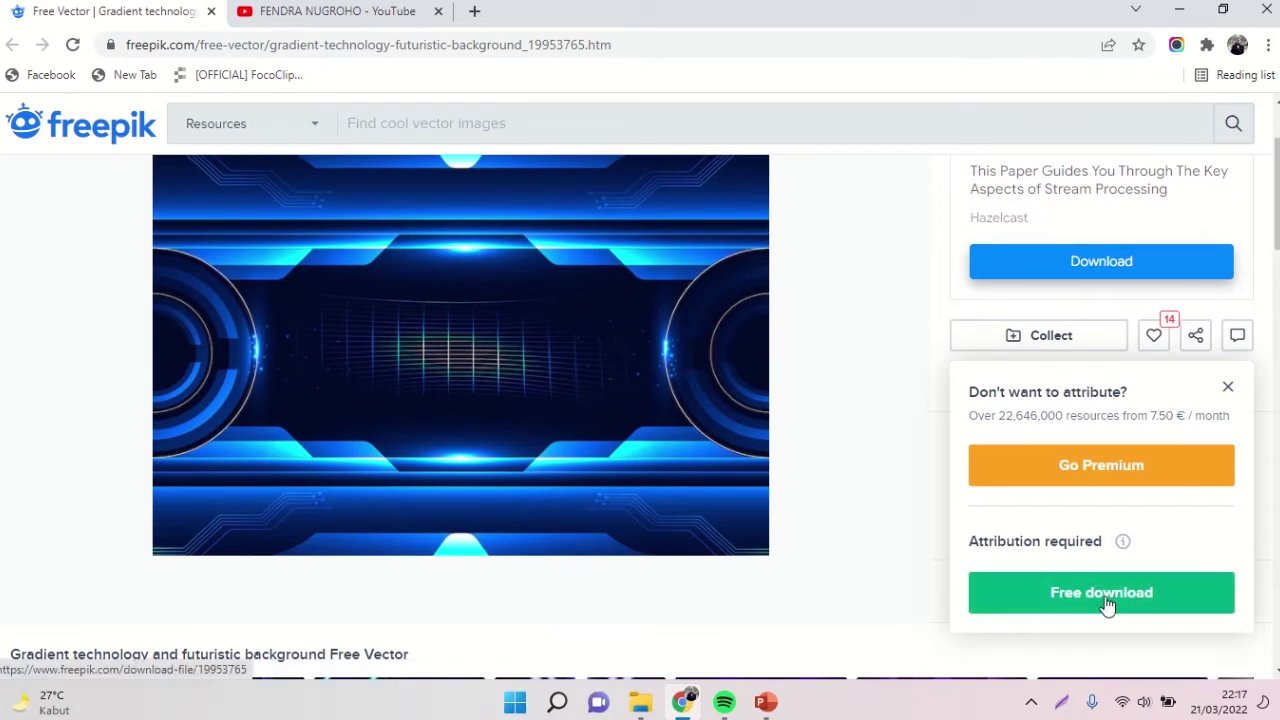
left_click(766, 703)
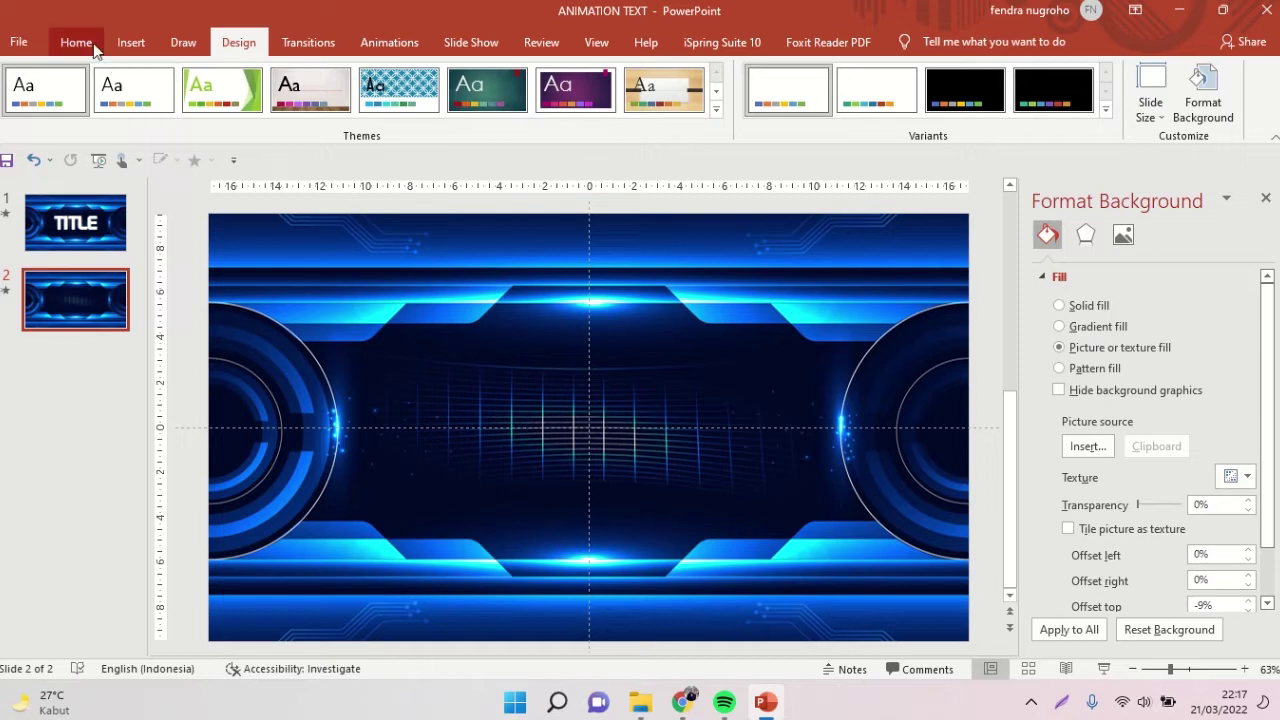
Step: Insert a WordArt text box on slide 2 reading TITLE
left_click(130, 42)
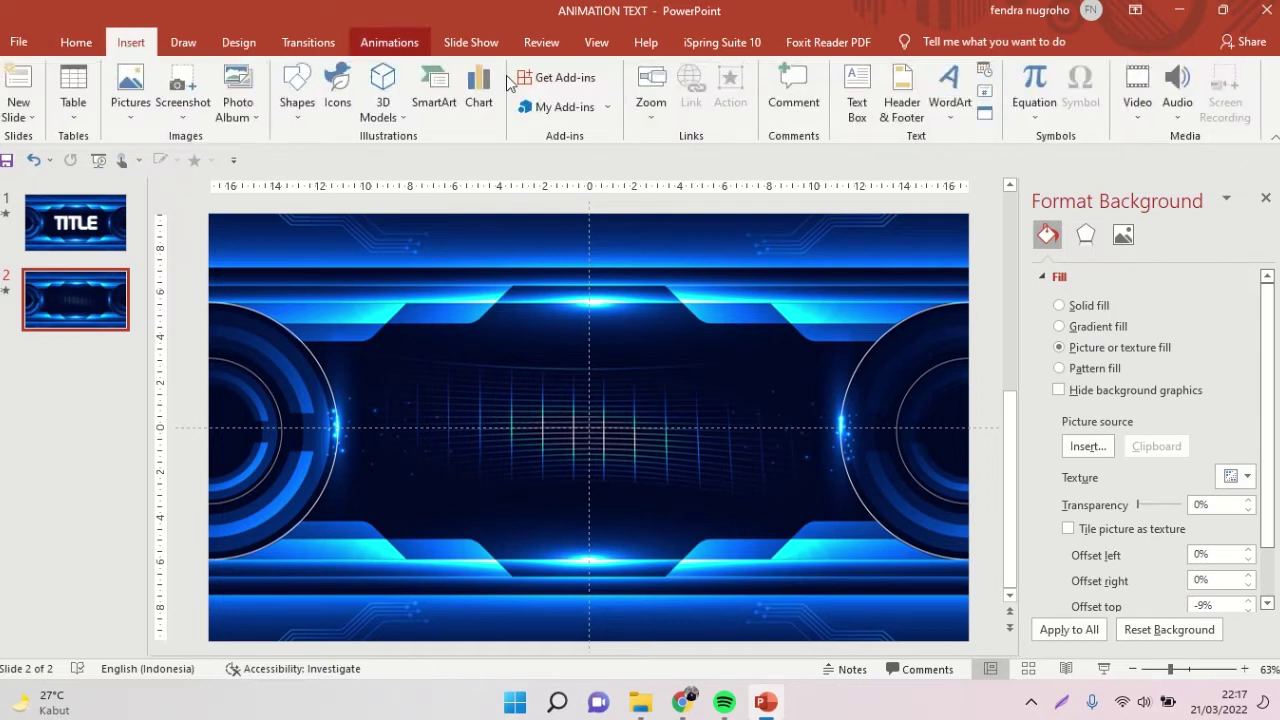
left_click(949, 90)
left_click(954, 152)
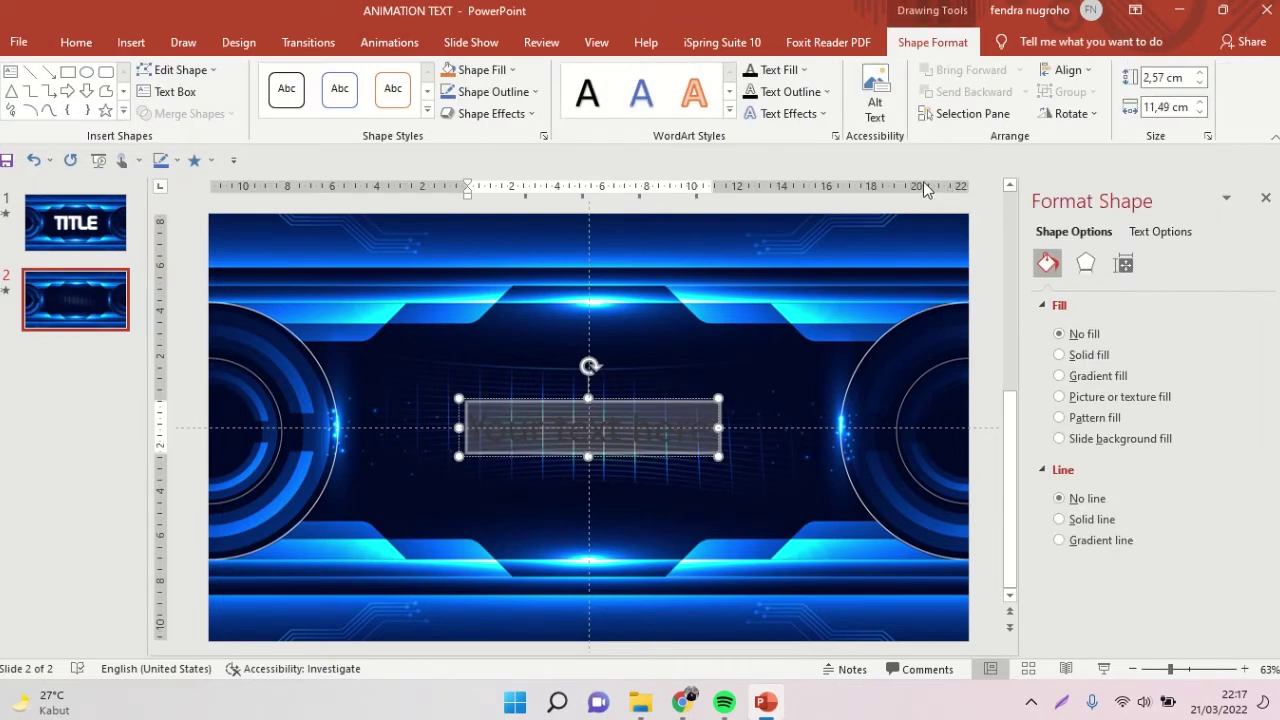
key("Delete")
type("A")
type("LE")
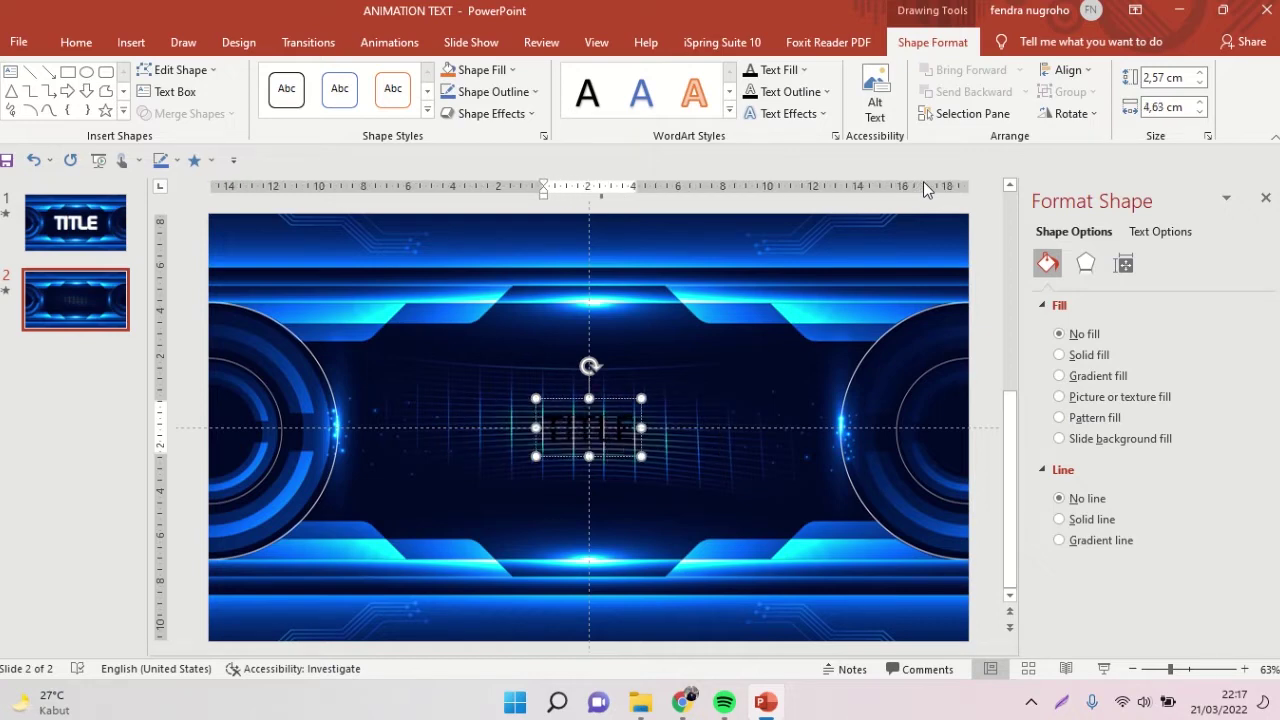
left_click(642, 452)
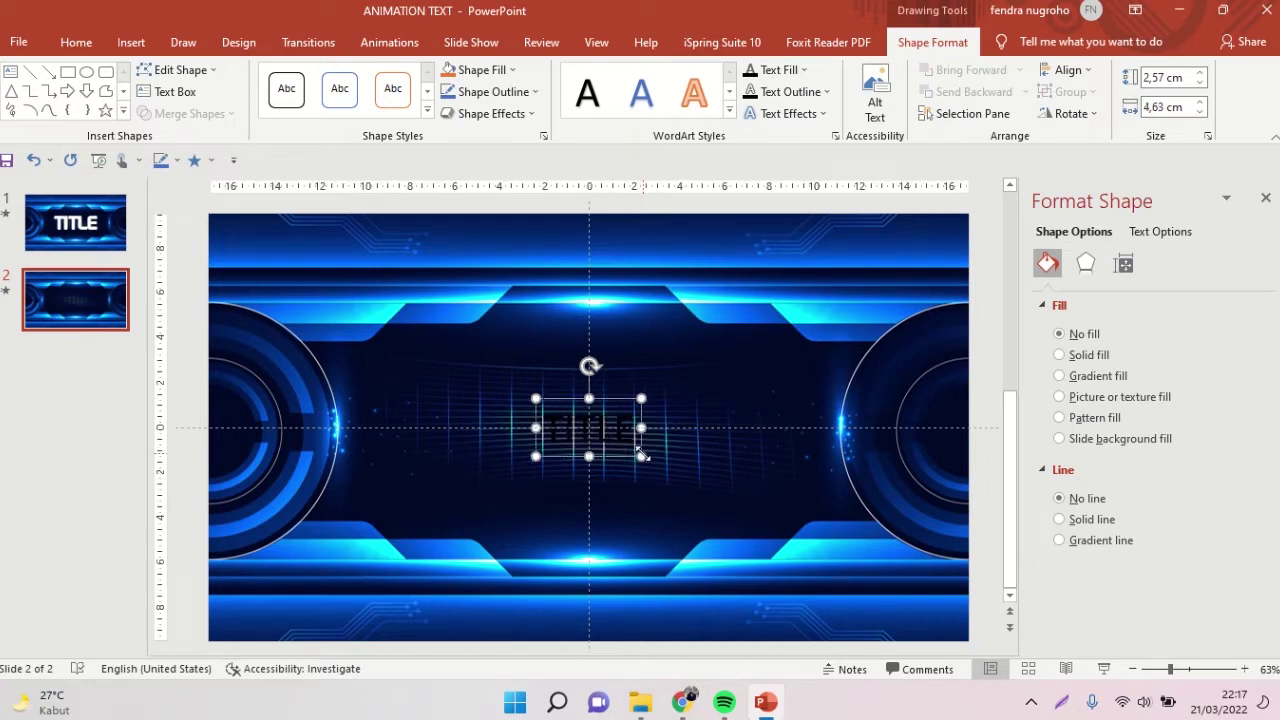
Step: Make the TITLE text white with no outline
left_click(779, 77)
left_click(750, 112)
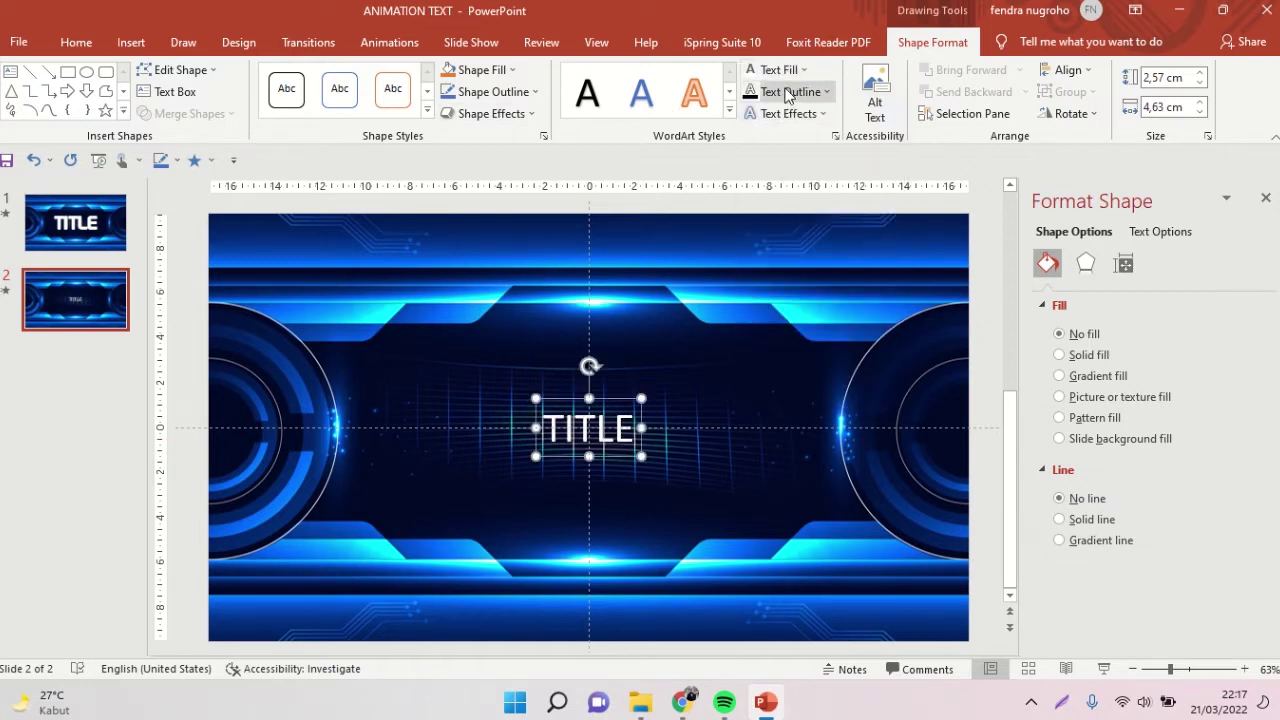
left_click(787, 92)
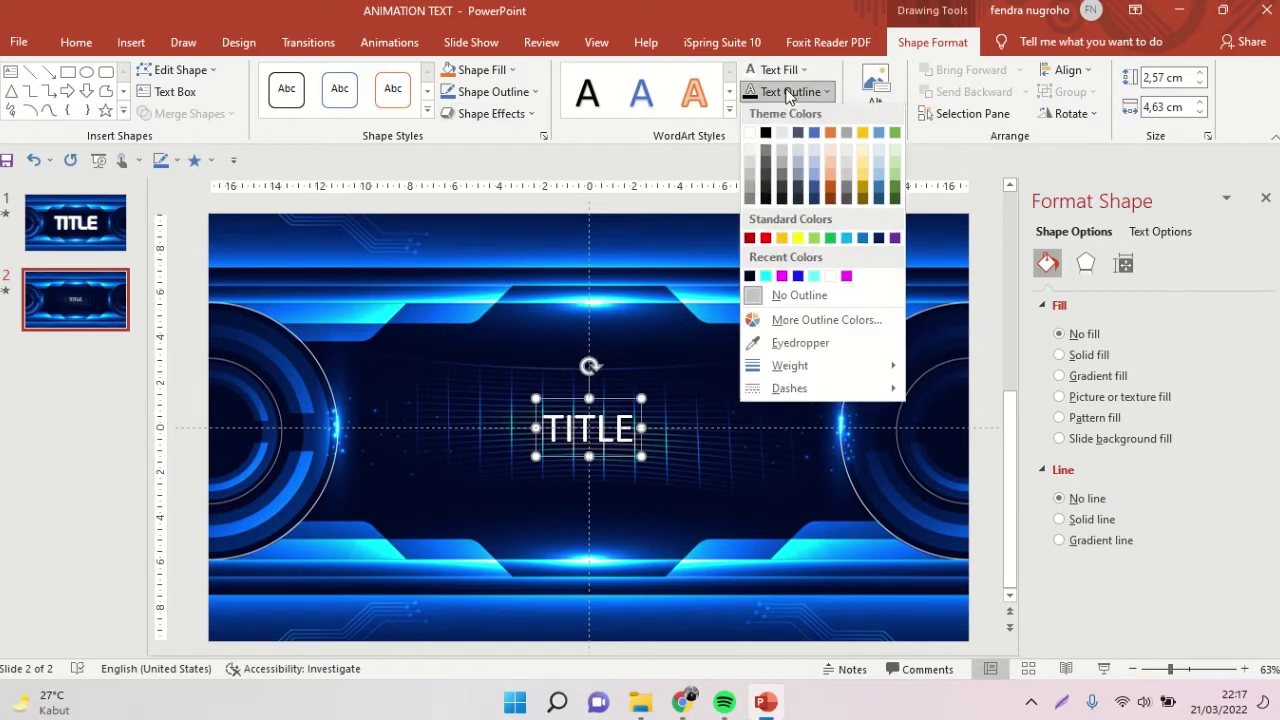
left_click(800, 295)
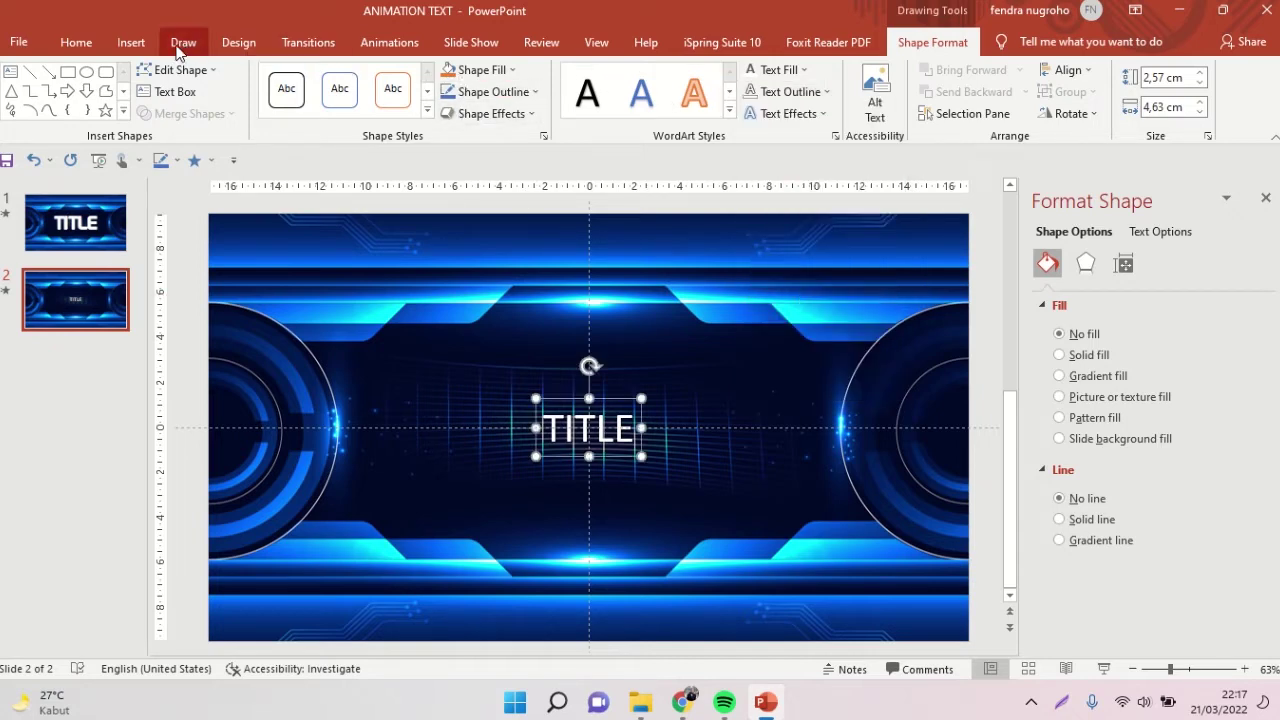
left_click(78, 42)
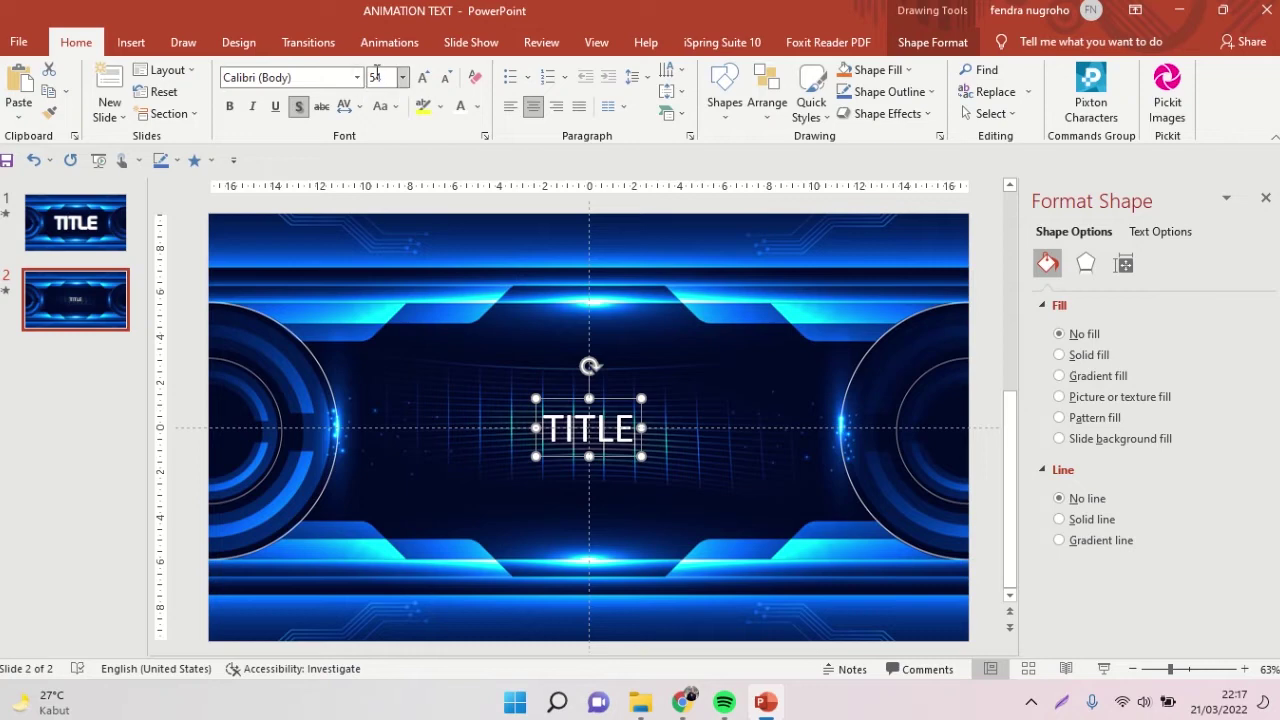
Step: Set the TITLE text to font size 170 in the Prototype font
left_click(390, 77)
type("170")
key("Return")
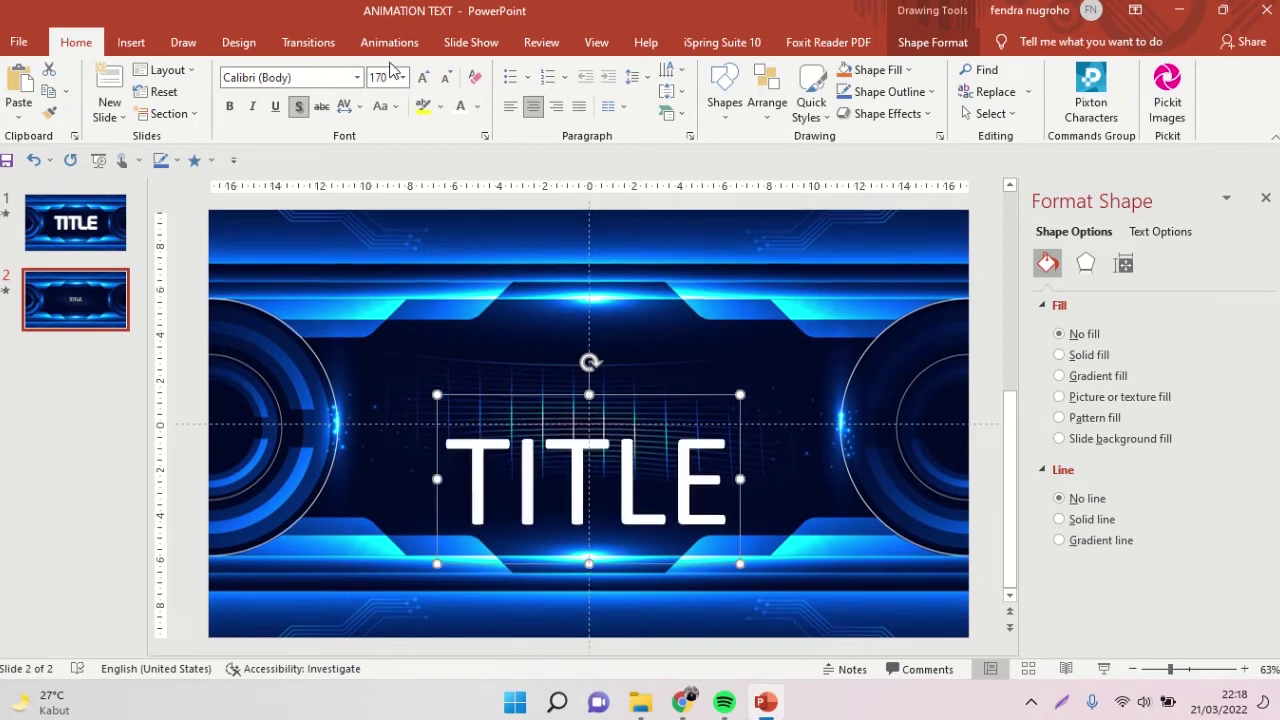
left_click(357, 78)
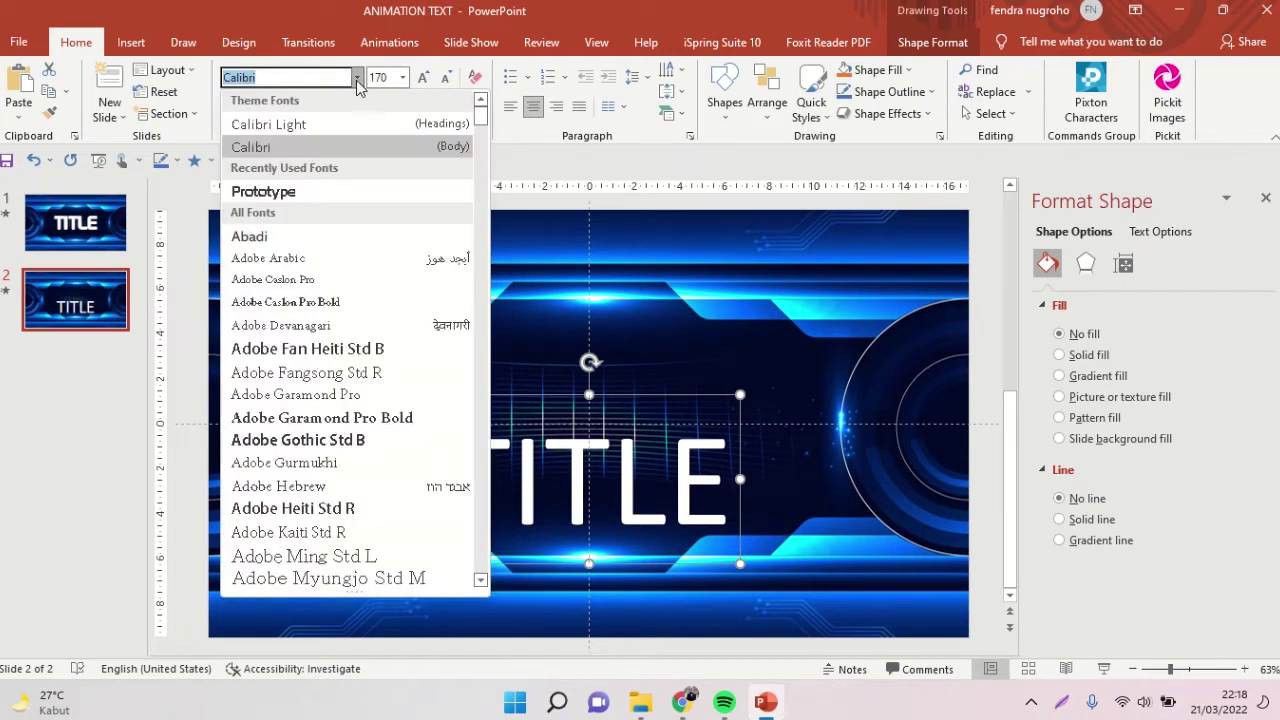
left_click(263, 192)
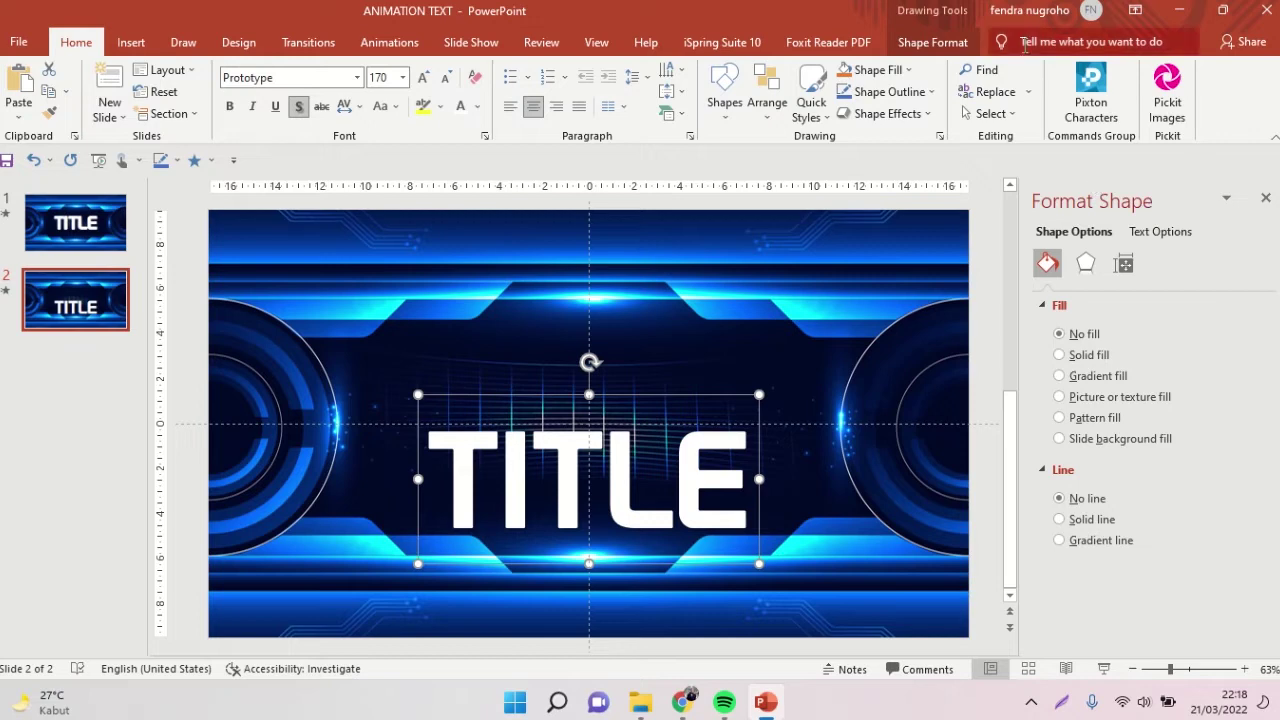
Step: Centre TITLE on the slide and give it a centred offset shadow
left_click(932, 42)
left_click(1066, 70)
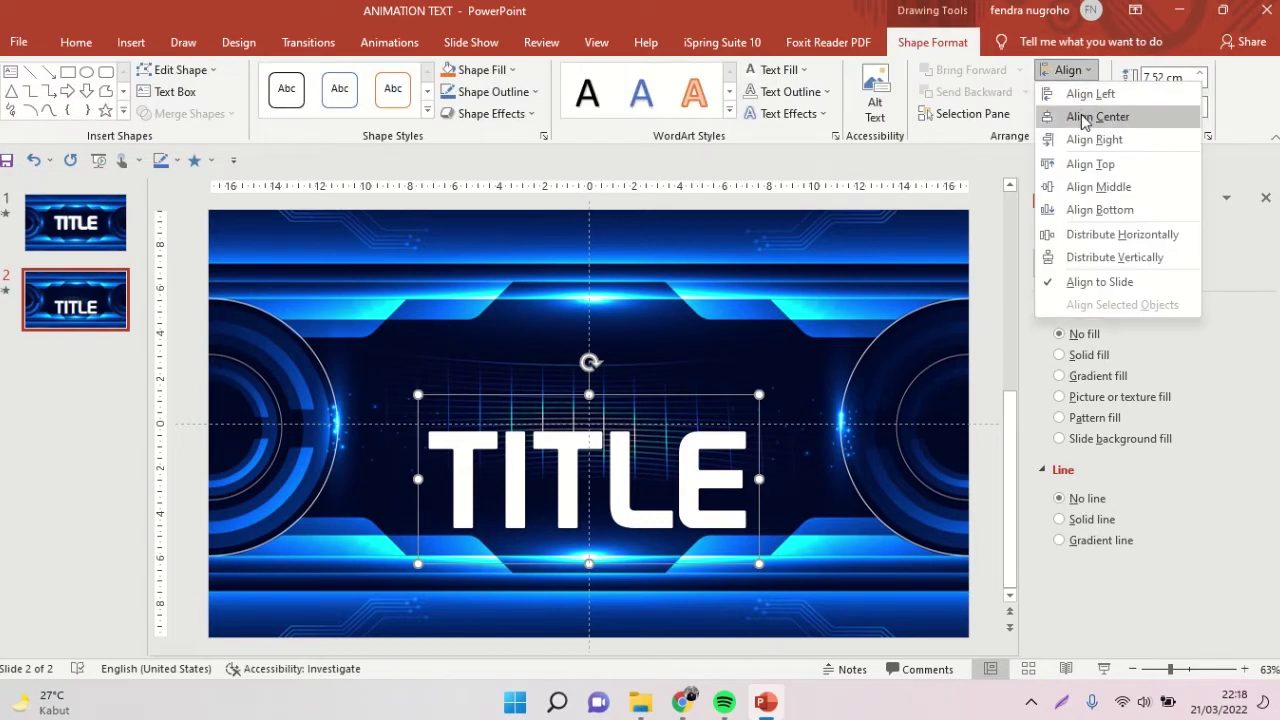
left_click(1098, 186)
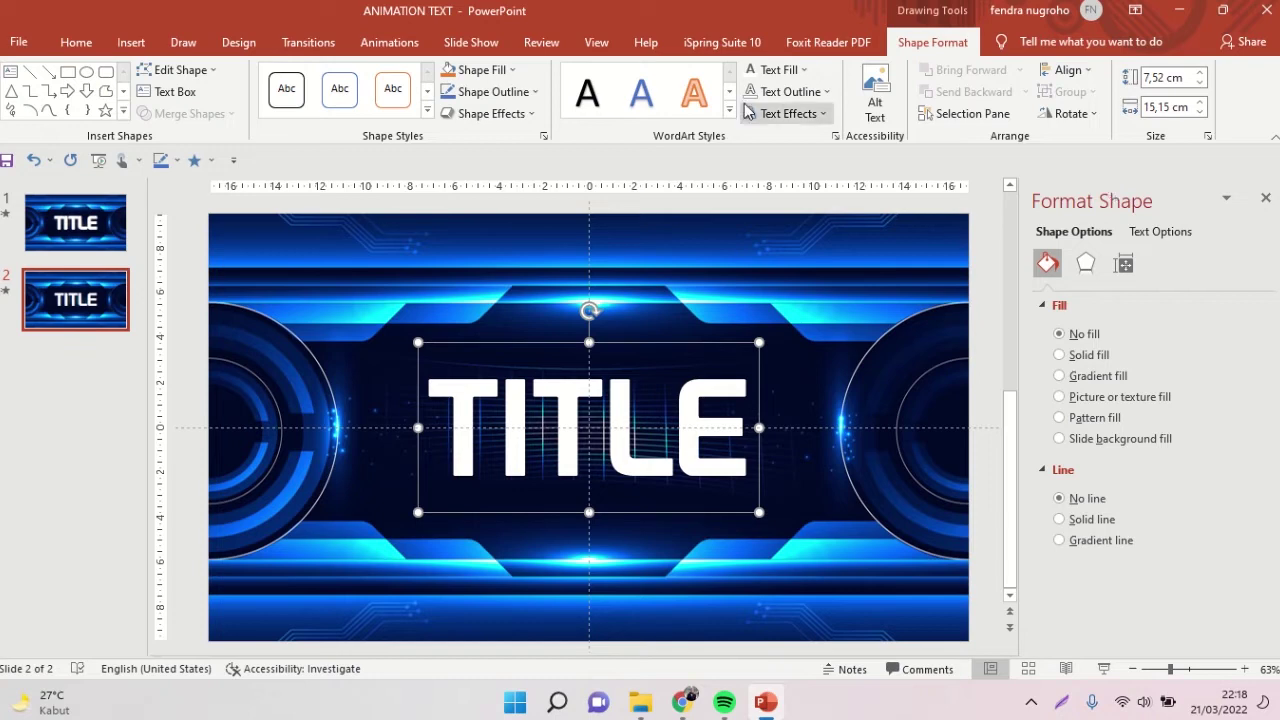
left_click(779, 115)
mouse_move(805, 149)
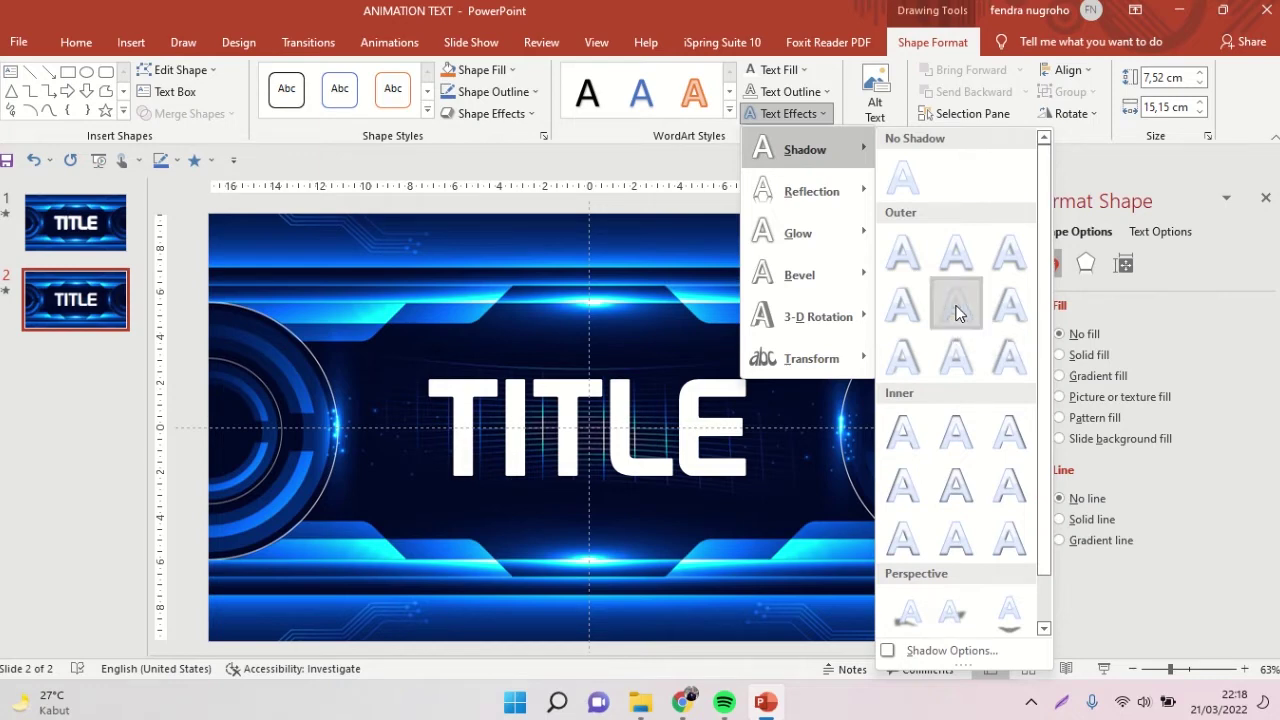
left_click(956, 306)
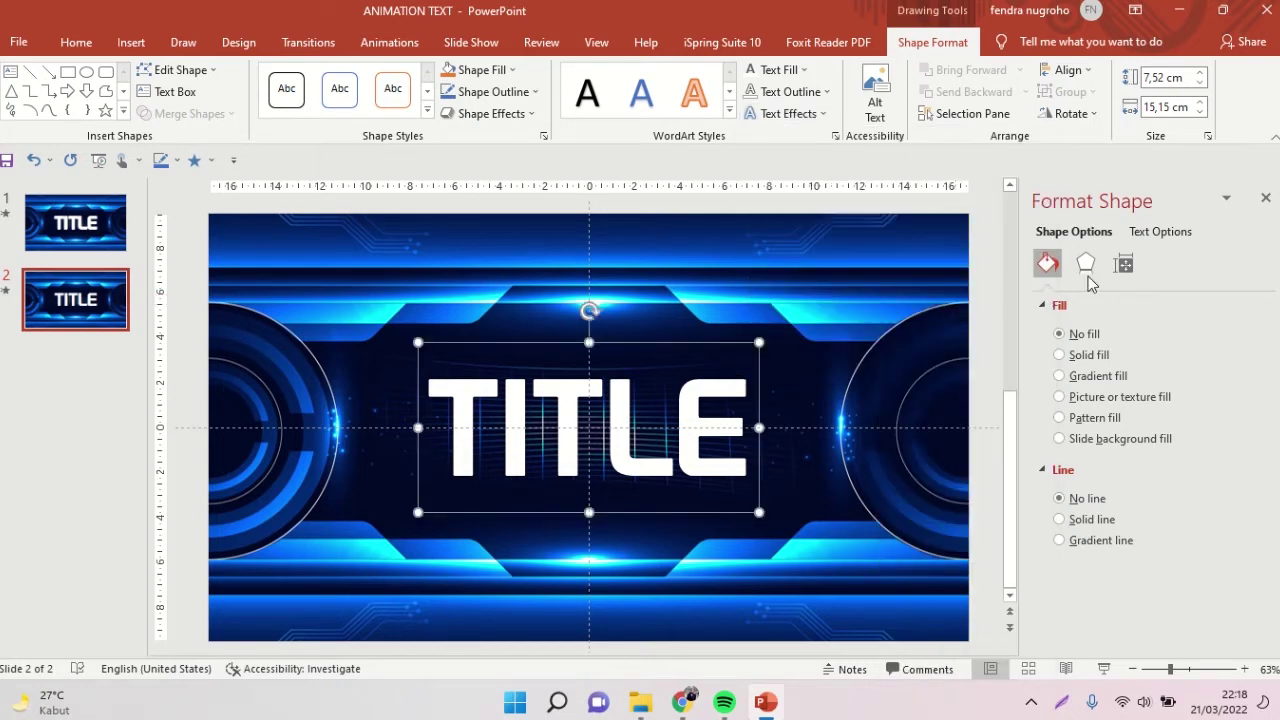
Step: Set the title's text shadow size to 110%
left_click(1158, 232)
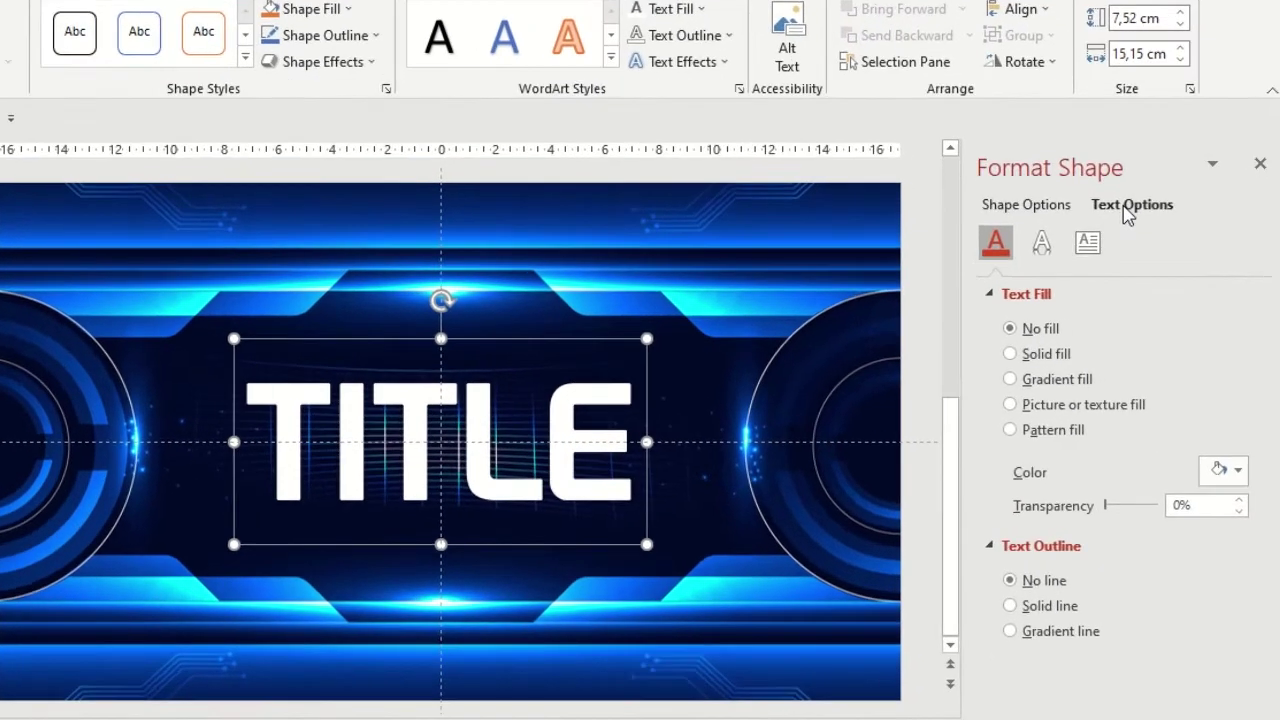
left_click(1041, 242)
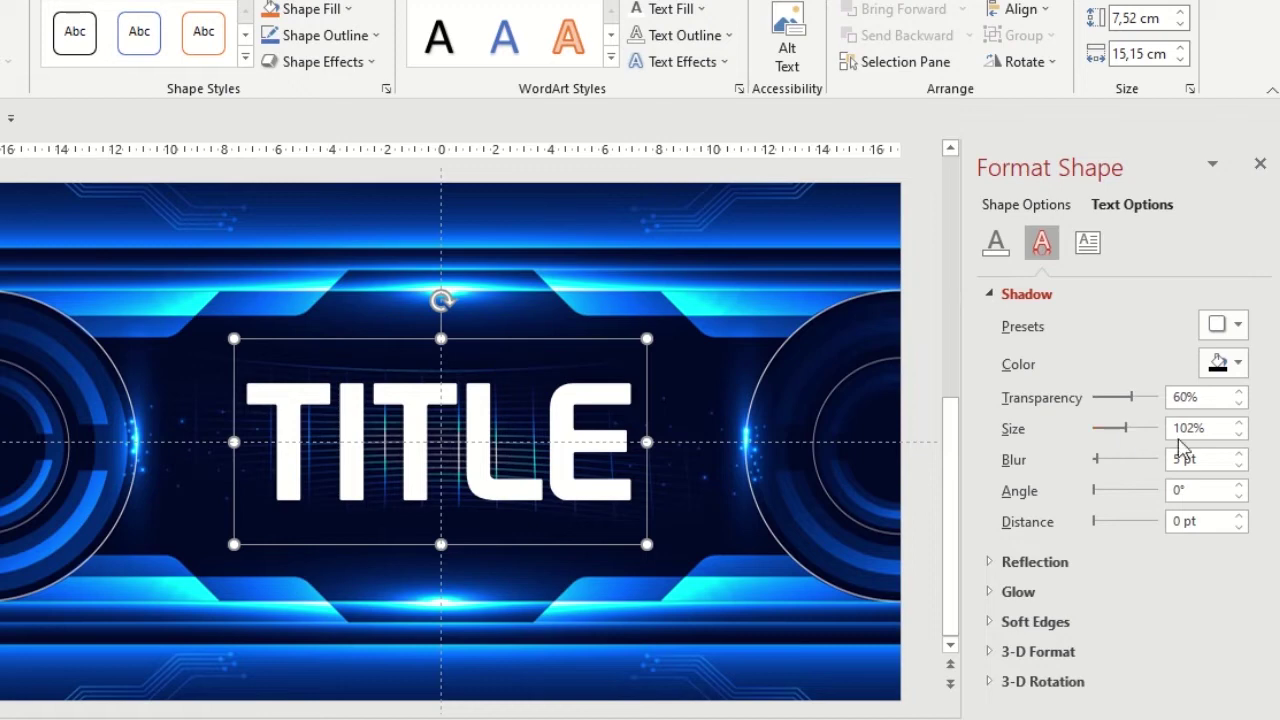
left_click_drag(1211, 432, 1160, 437)
type("110")
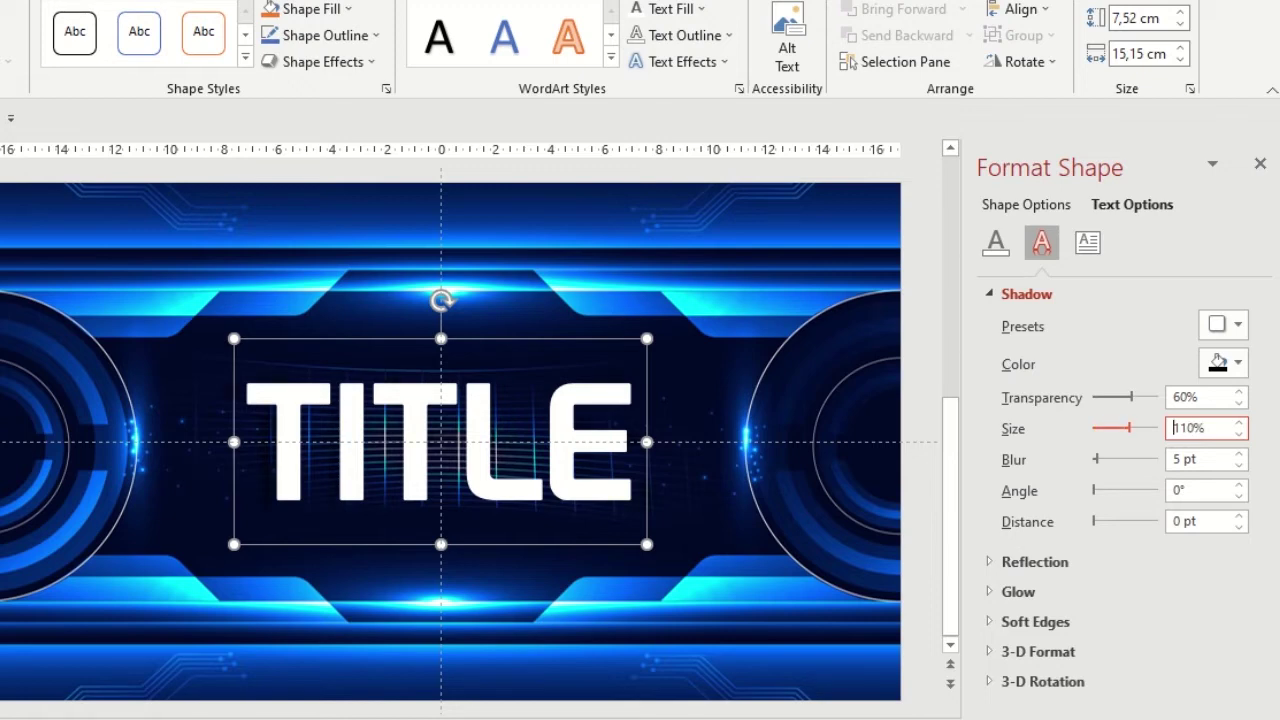
Step: Colour the shadow with cyan sampled from the background and give it a 40 pt blur
left_click(1238, 364)
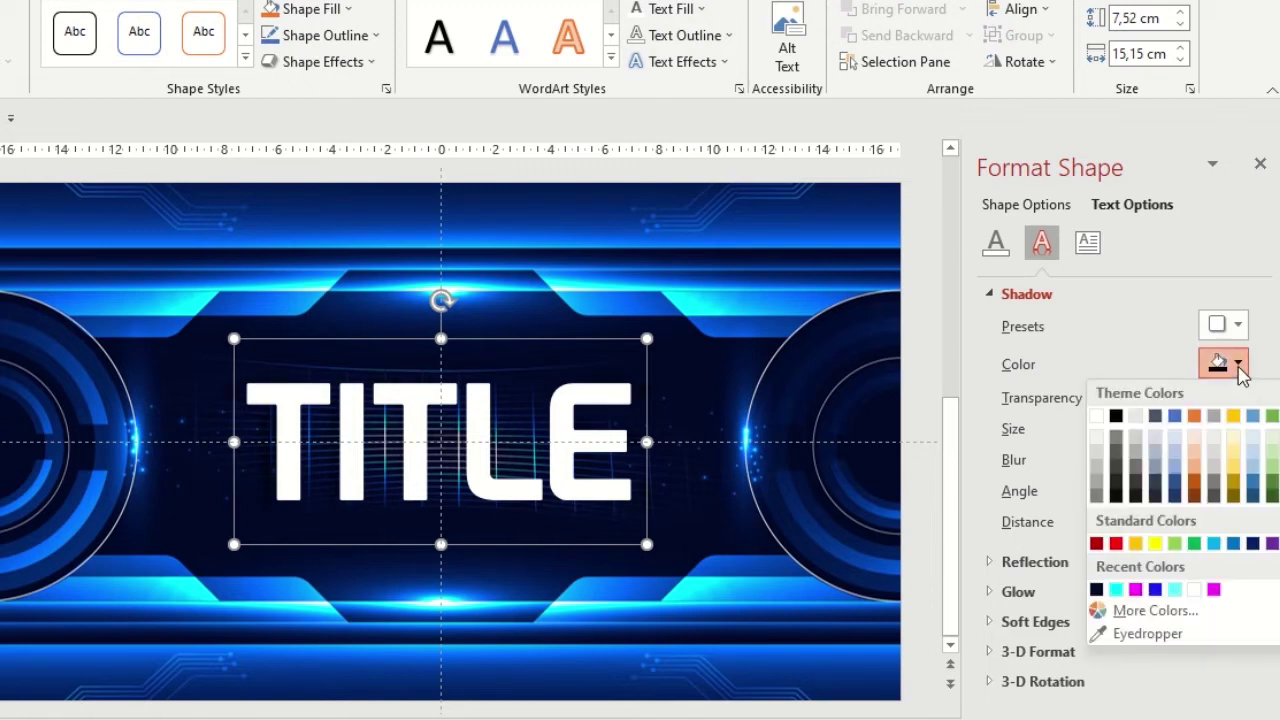
left_click(1150, 640)
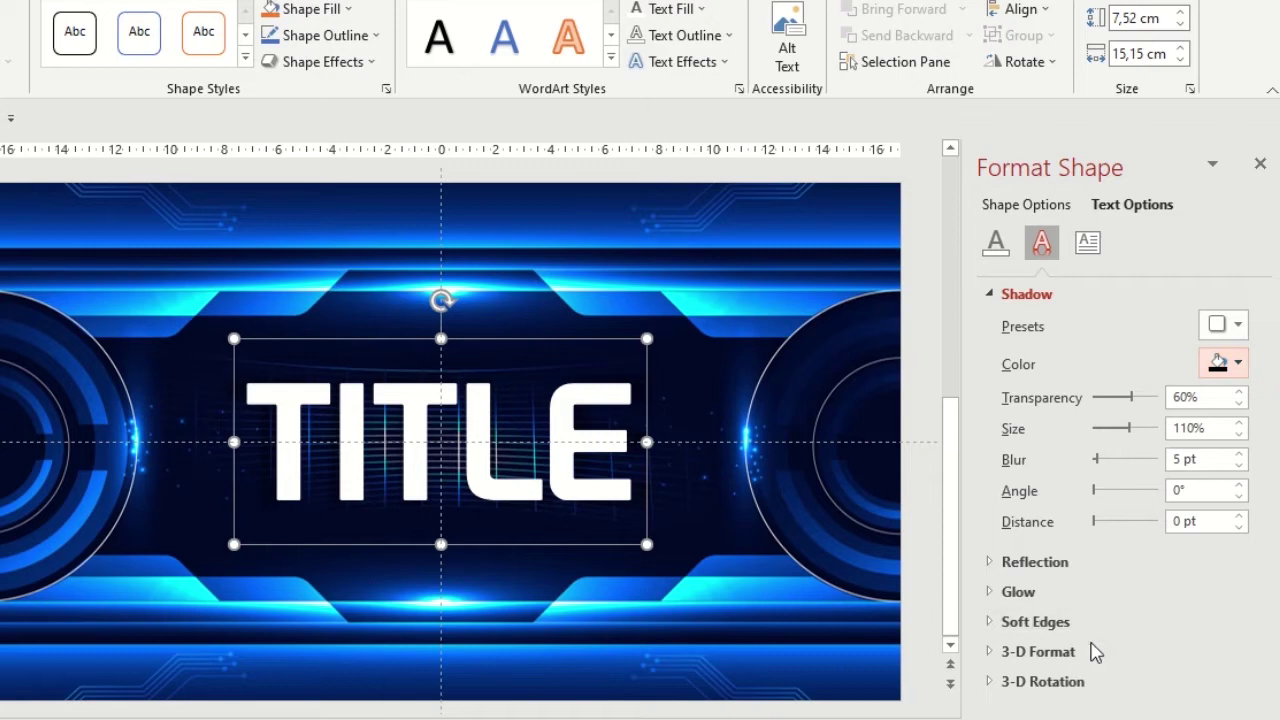
left_click(580, 284)
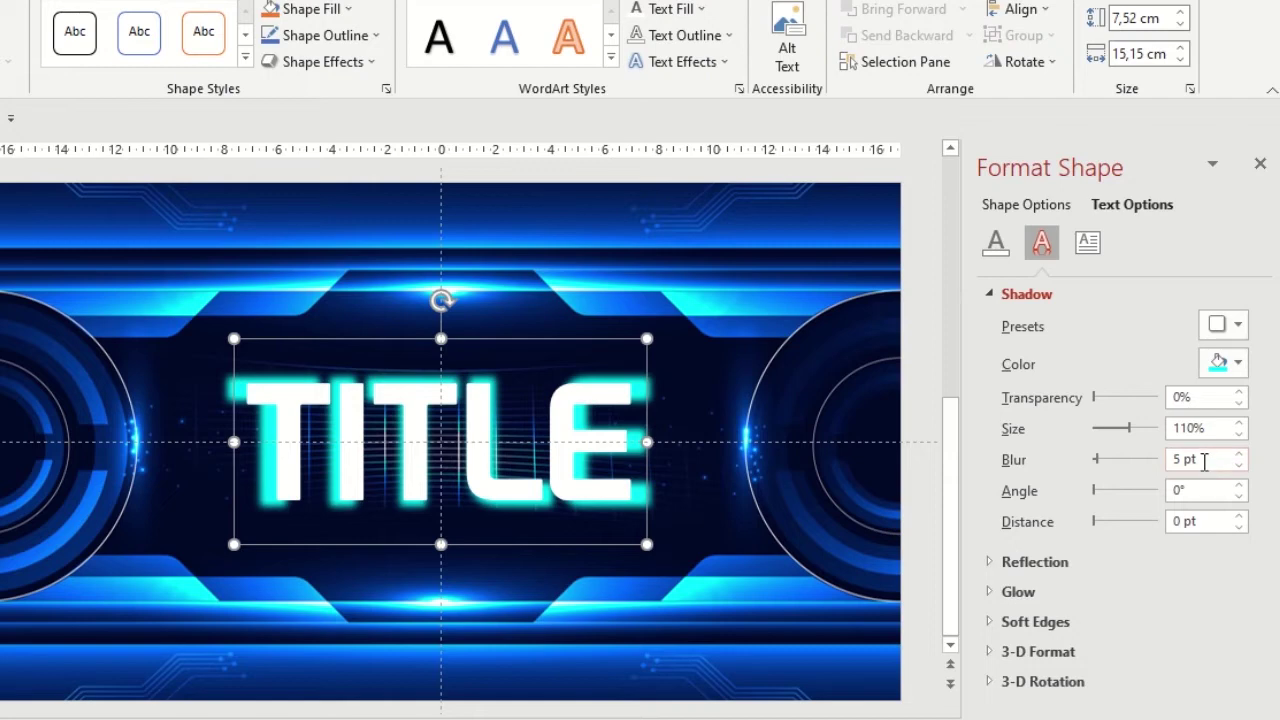
left_click_drag(1205, 461, 1137, 457)
type("4")
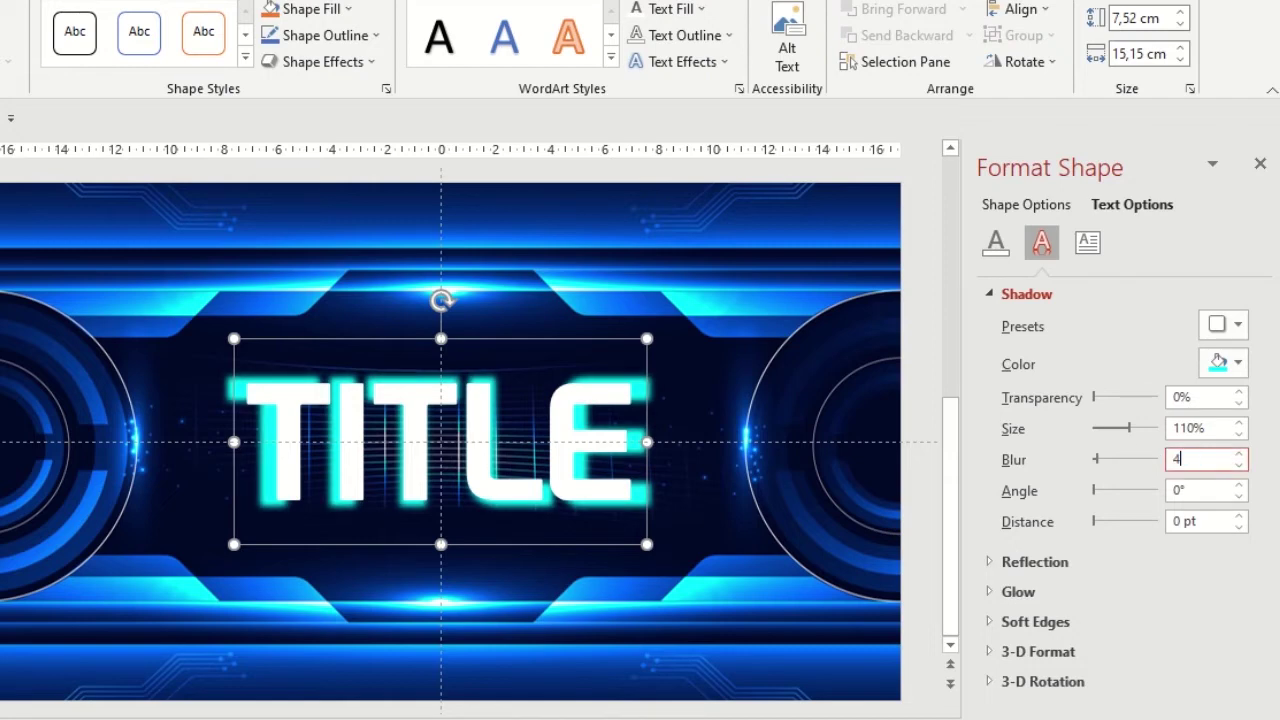
type("0")
key("Return")
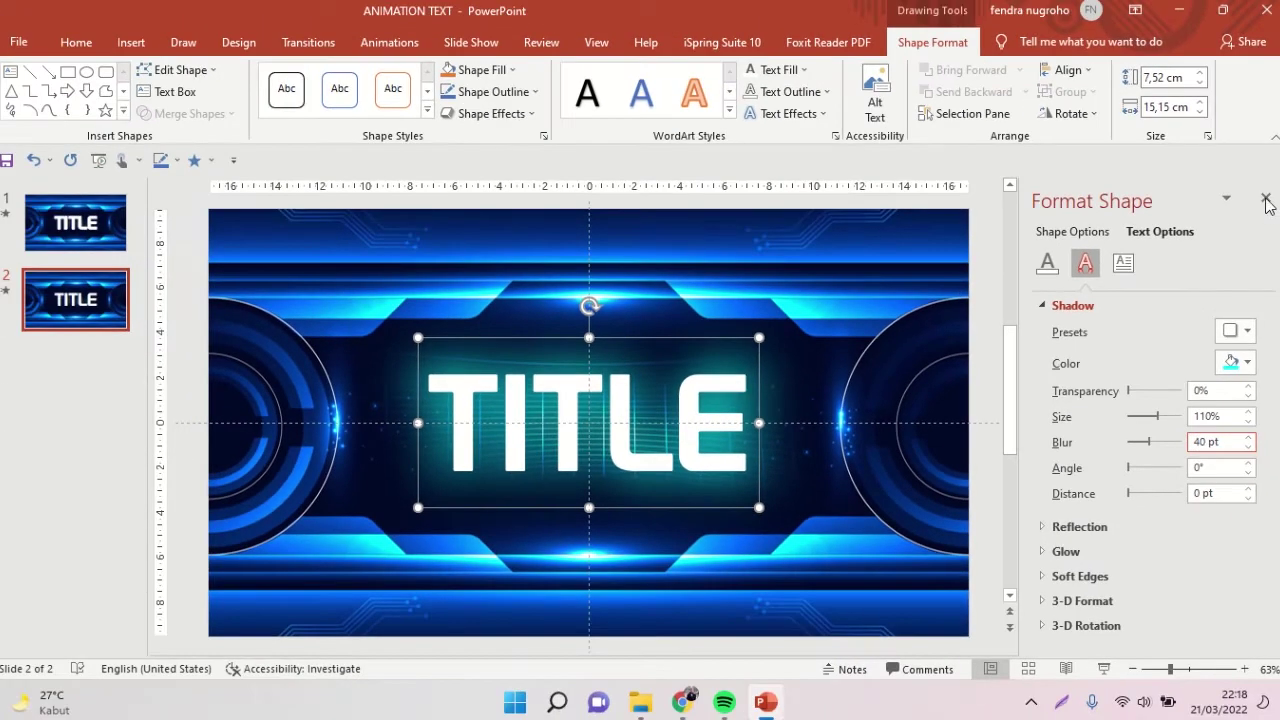
left_click(1266, 197)
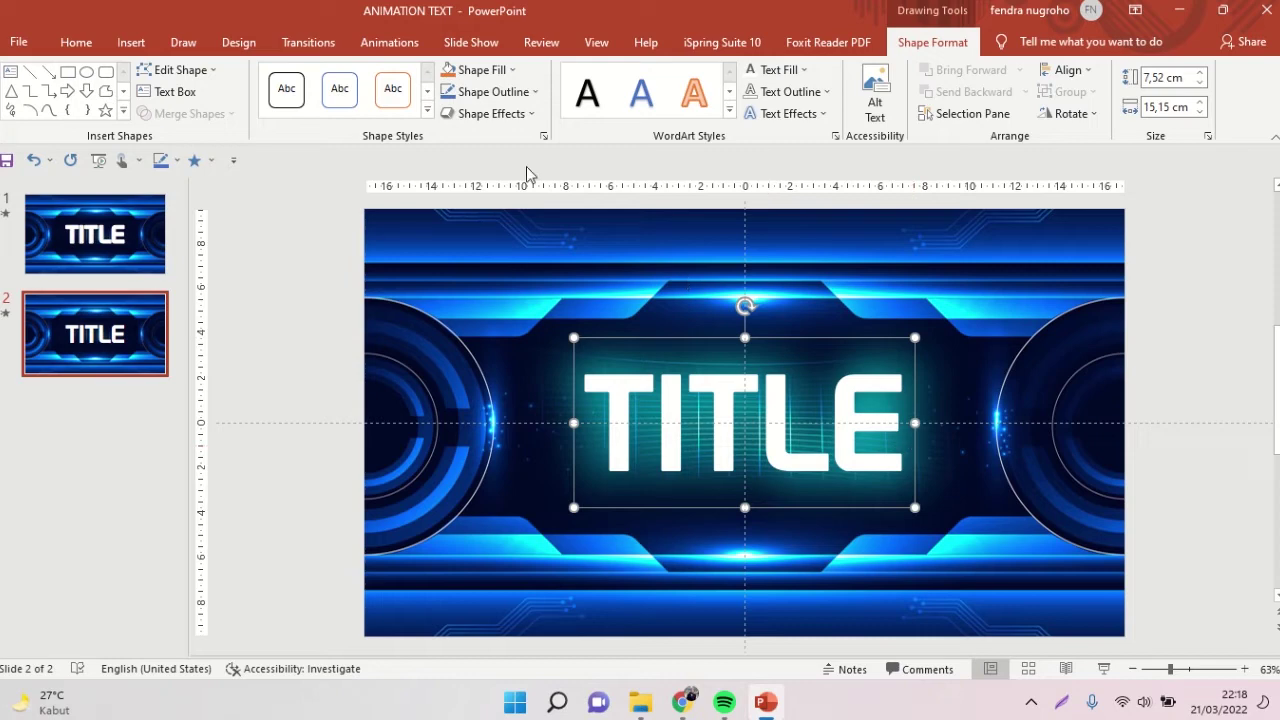
left_click(383, 44)
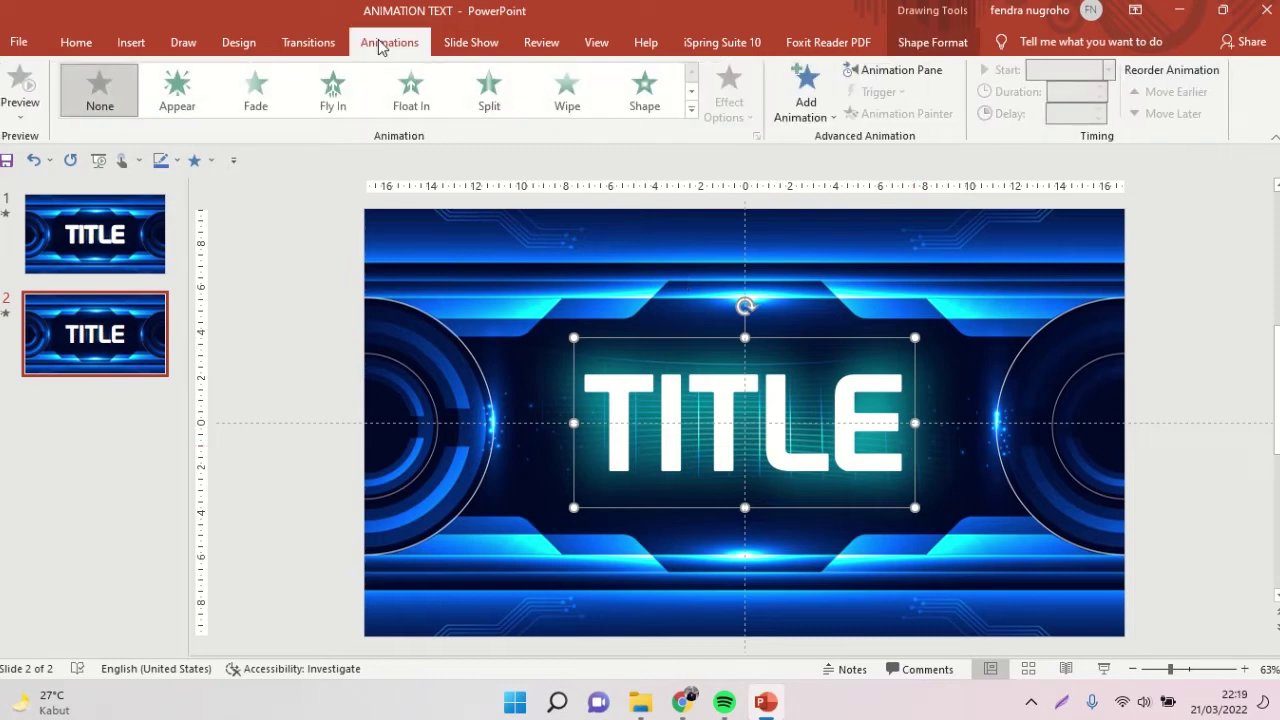
Step: Apply a Fly In entrance animation to TITLE with a 2-second duration
left_click(347, 102)
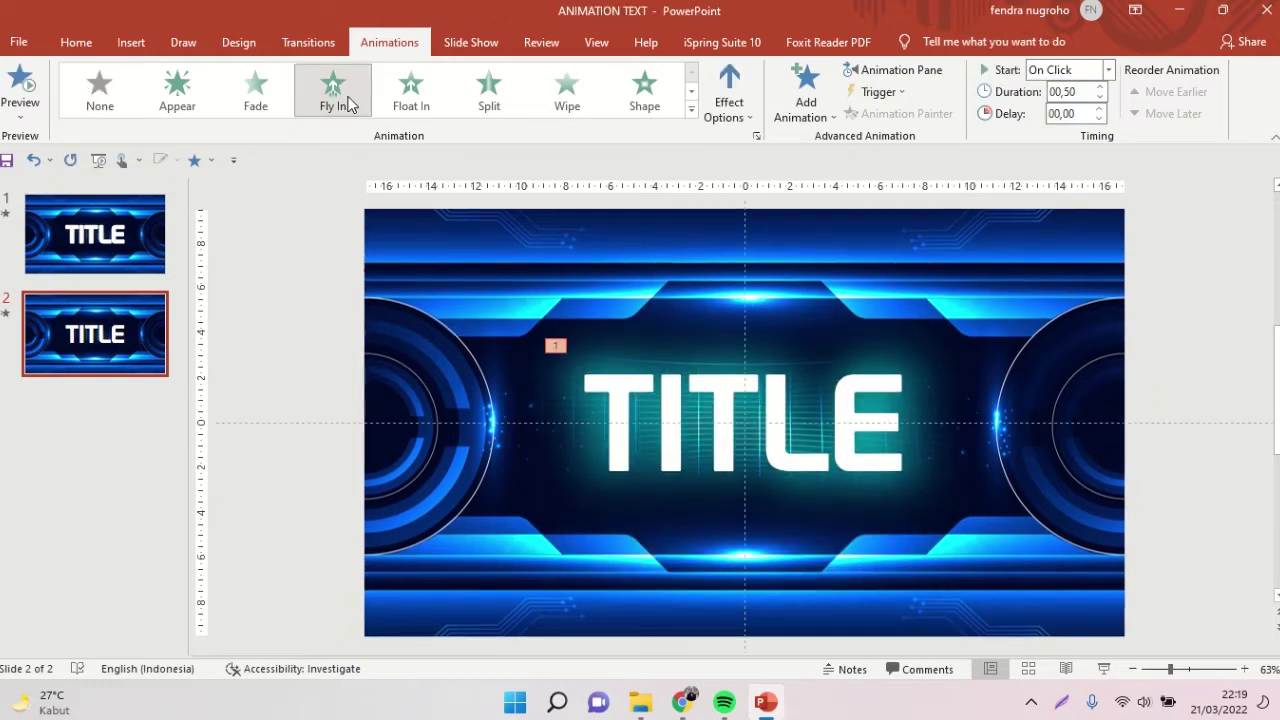
left_click(1089, 90)
type("2")
key("Return")
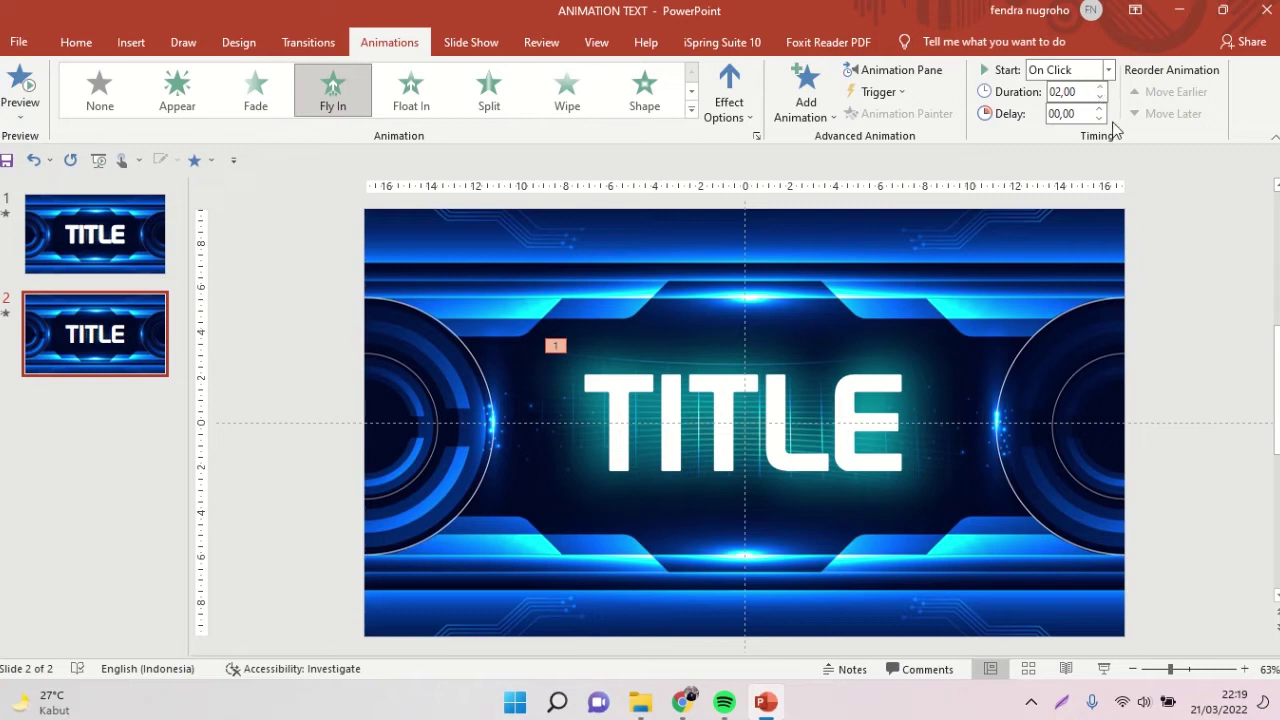
Step: Open the title's Fly In effect options from the Animation Pane
left_click(893, 457)
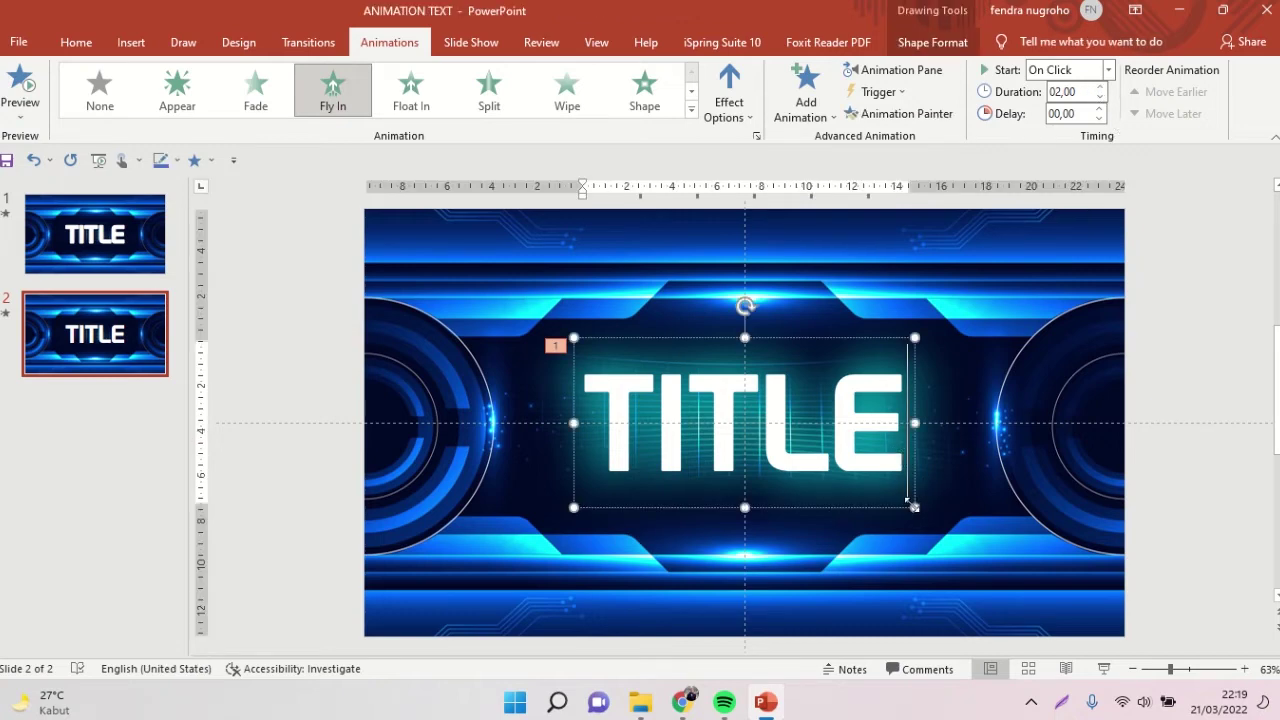
left_click(913, 506)
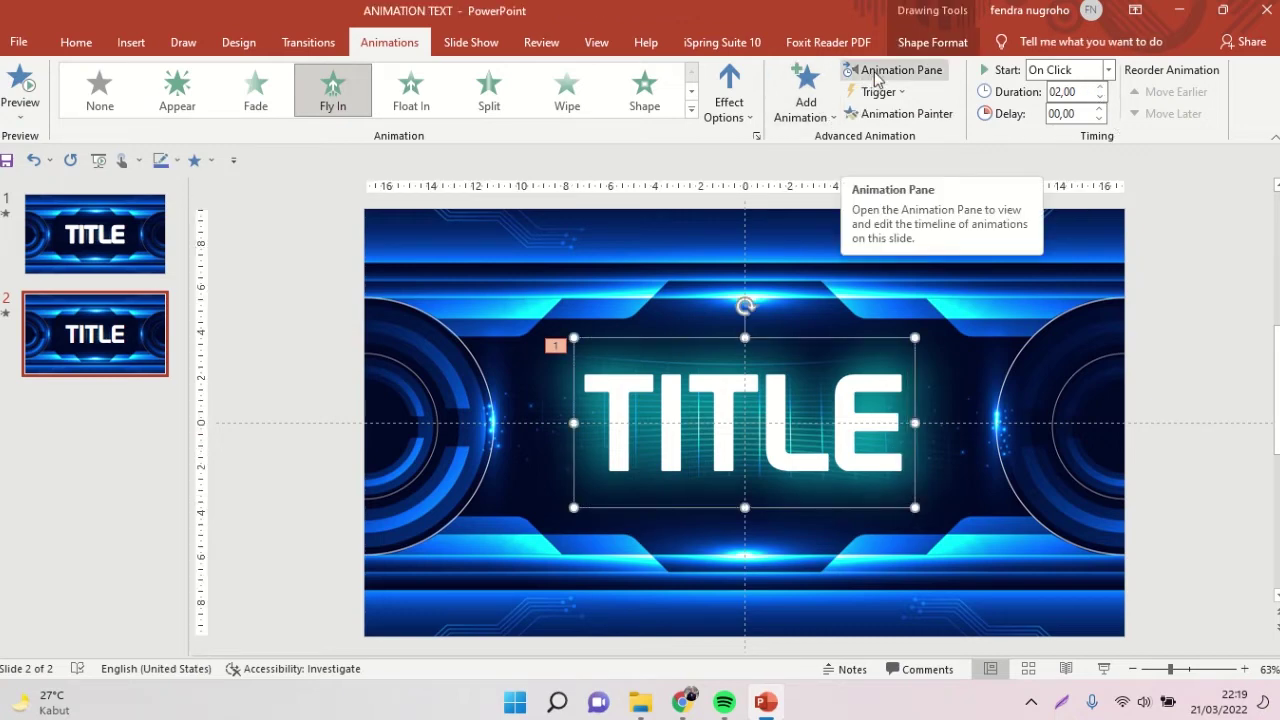
left_click(875, 75)
left_click(1264, 260)
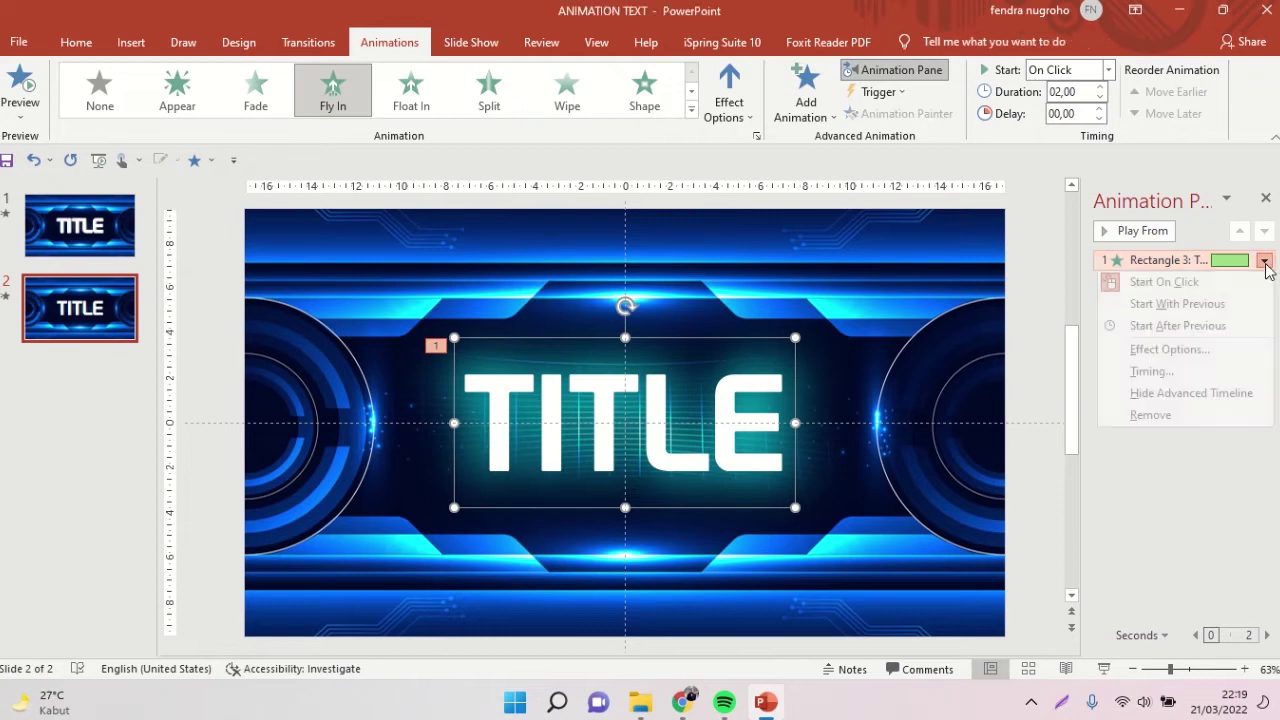
left_click(1166, 349)
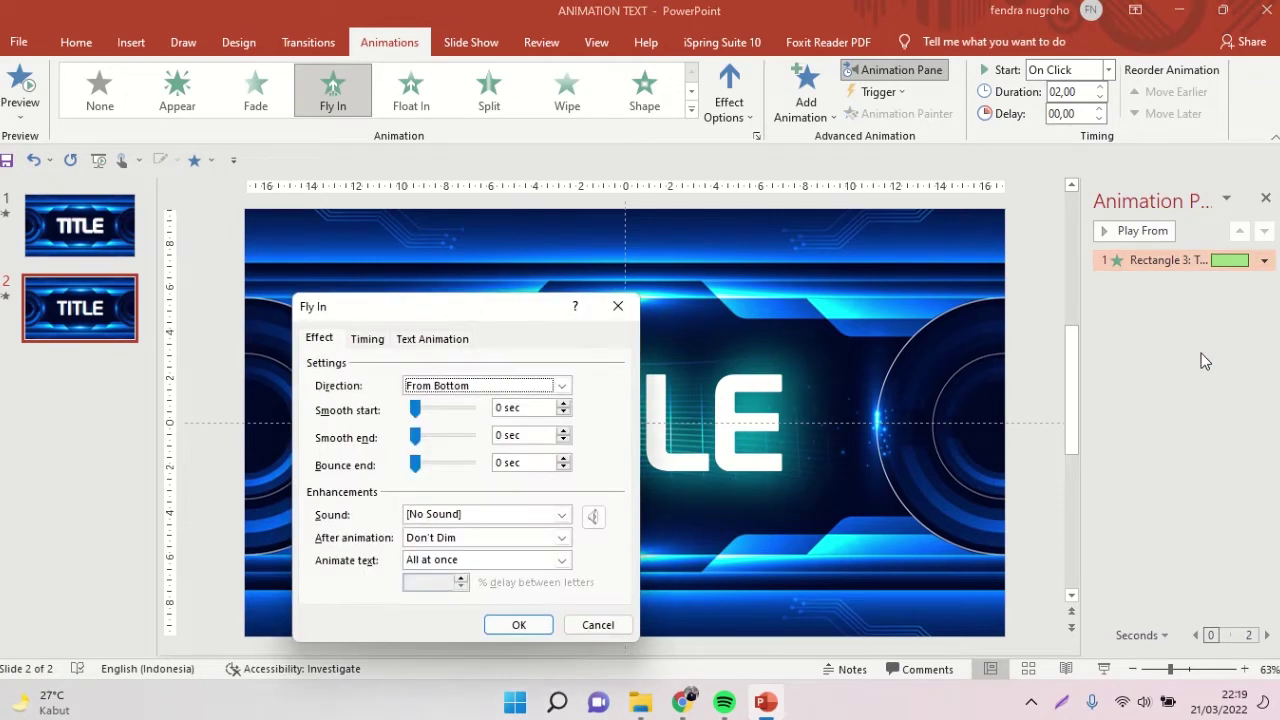
Step: Give the Fly In a bounce end of 1,9 sec
left_click_drag(415, 464, 456, 466)
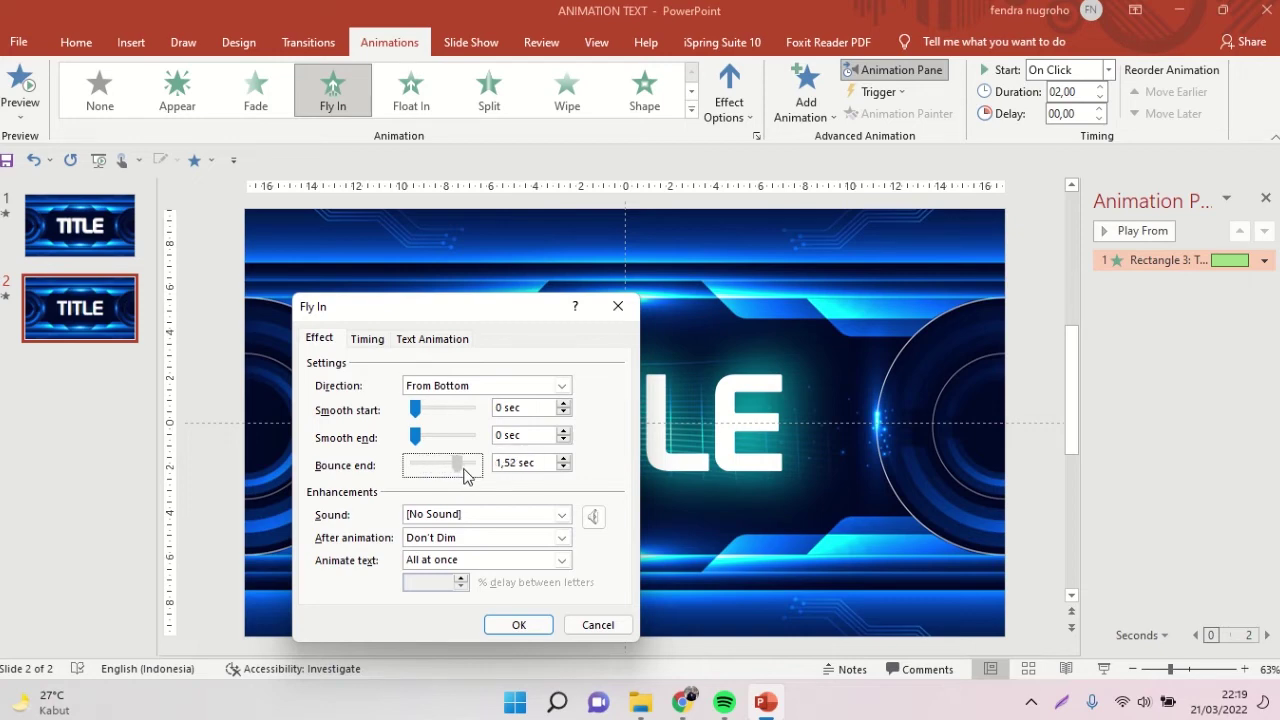
left_click_drag(459, 474, 469, 453)
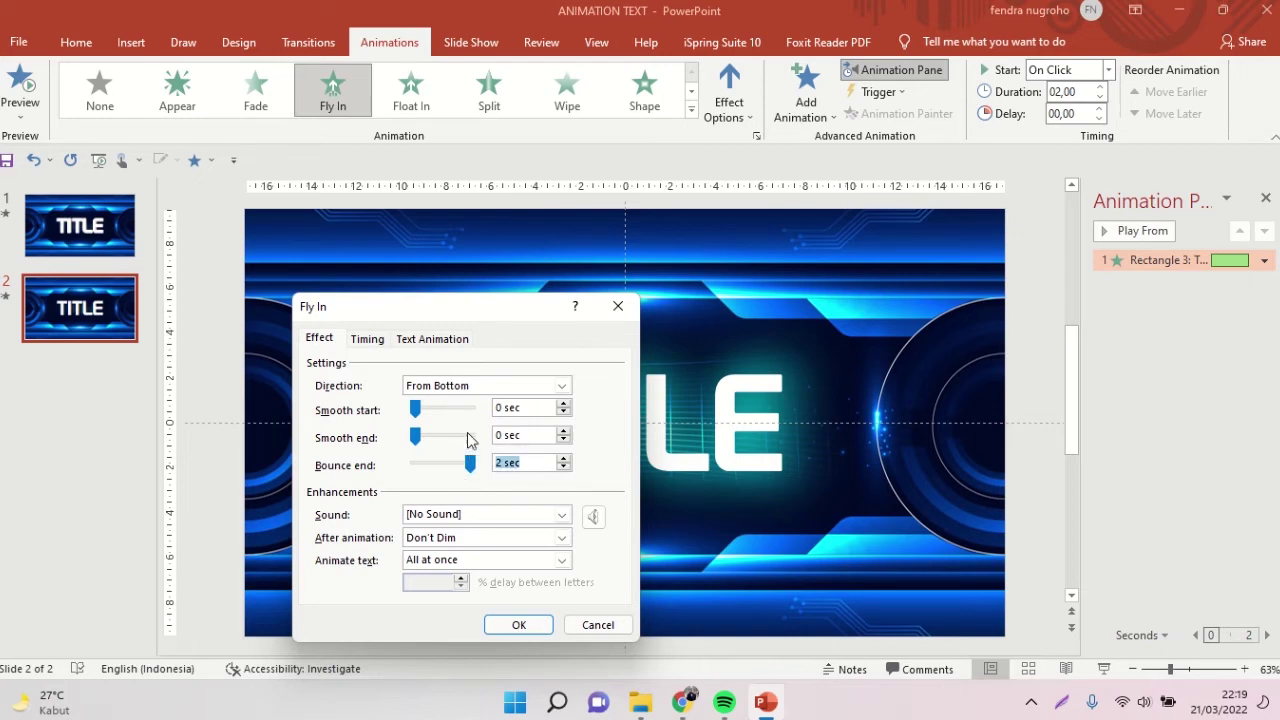
type("1,9")
key("Return")
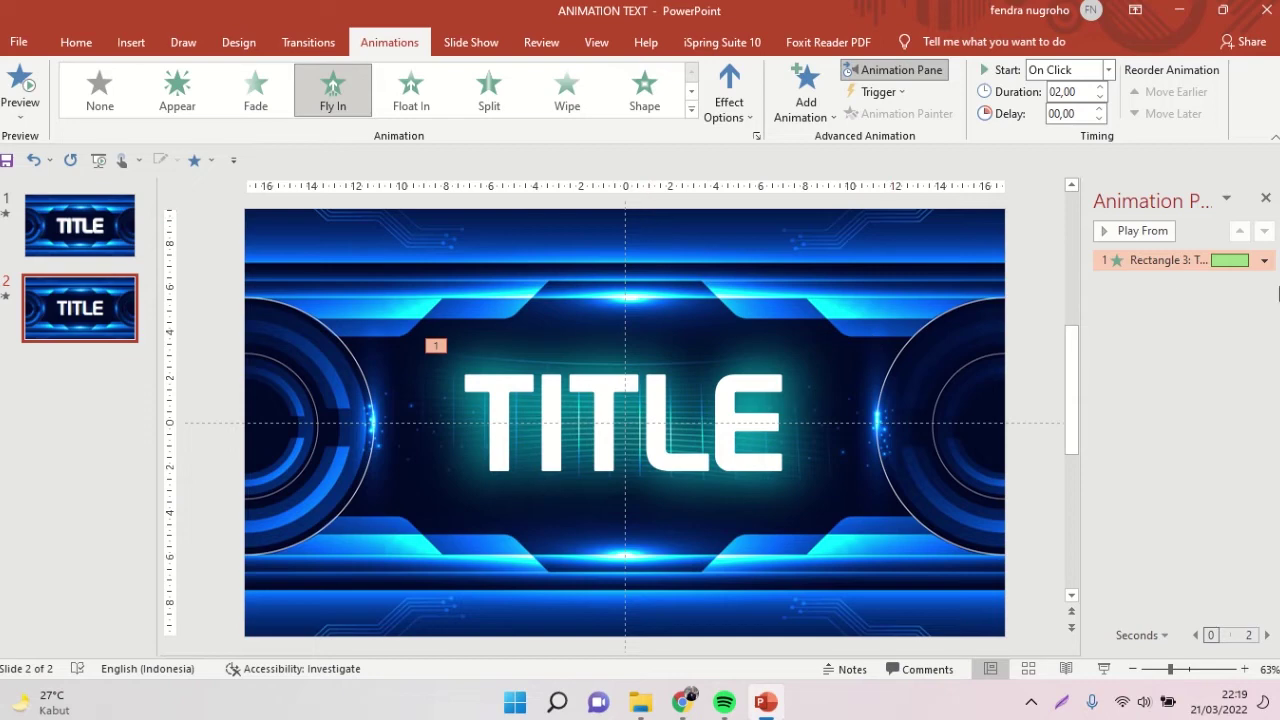
Step: Set the Fly In to animate the text by letter
left_click(1264, 260)
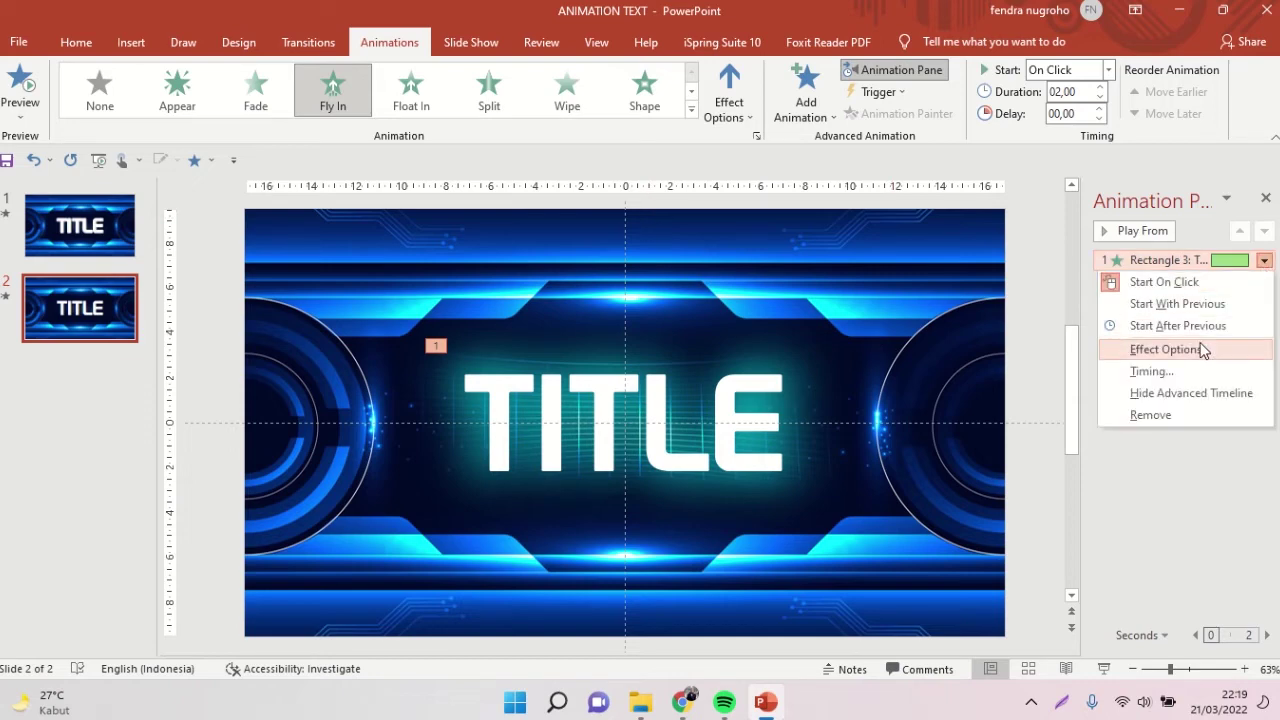
left_click(1203, 349)
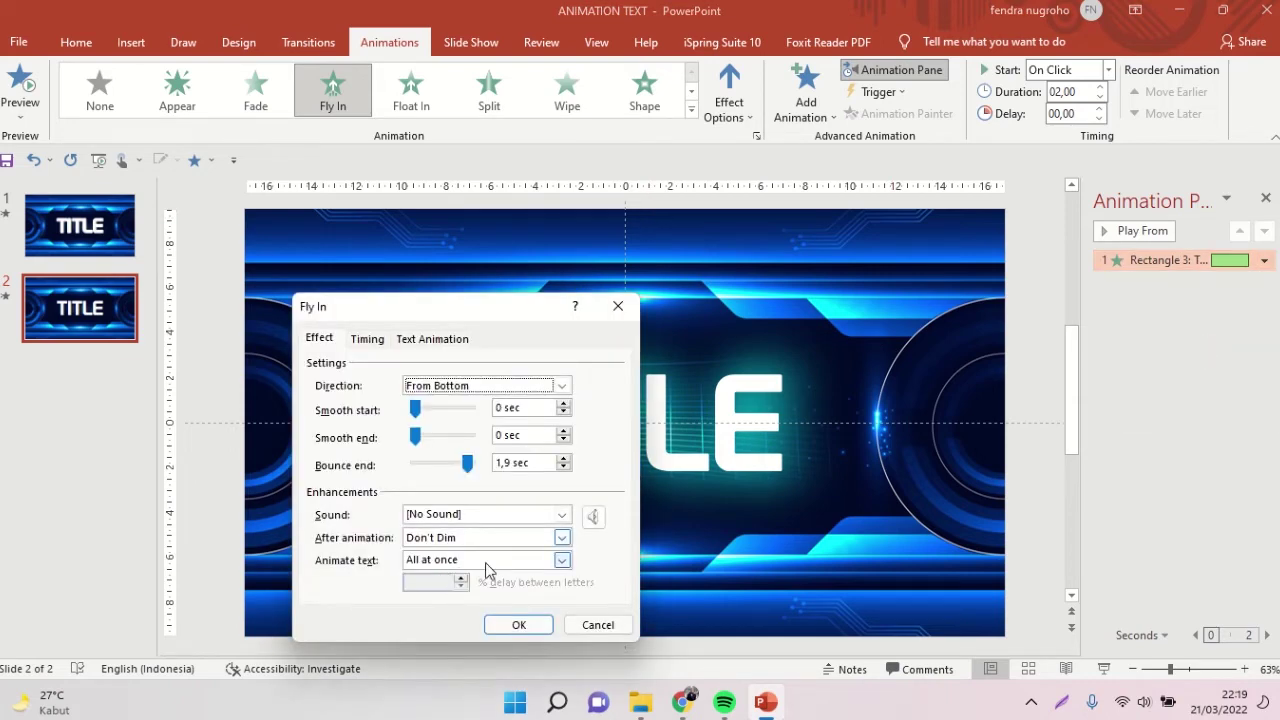
left_click(563, 560)
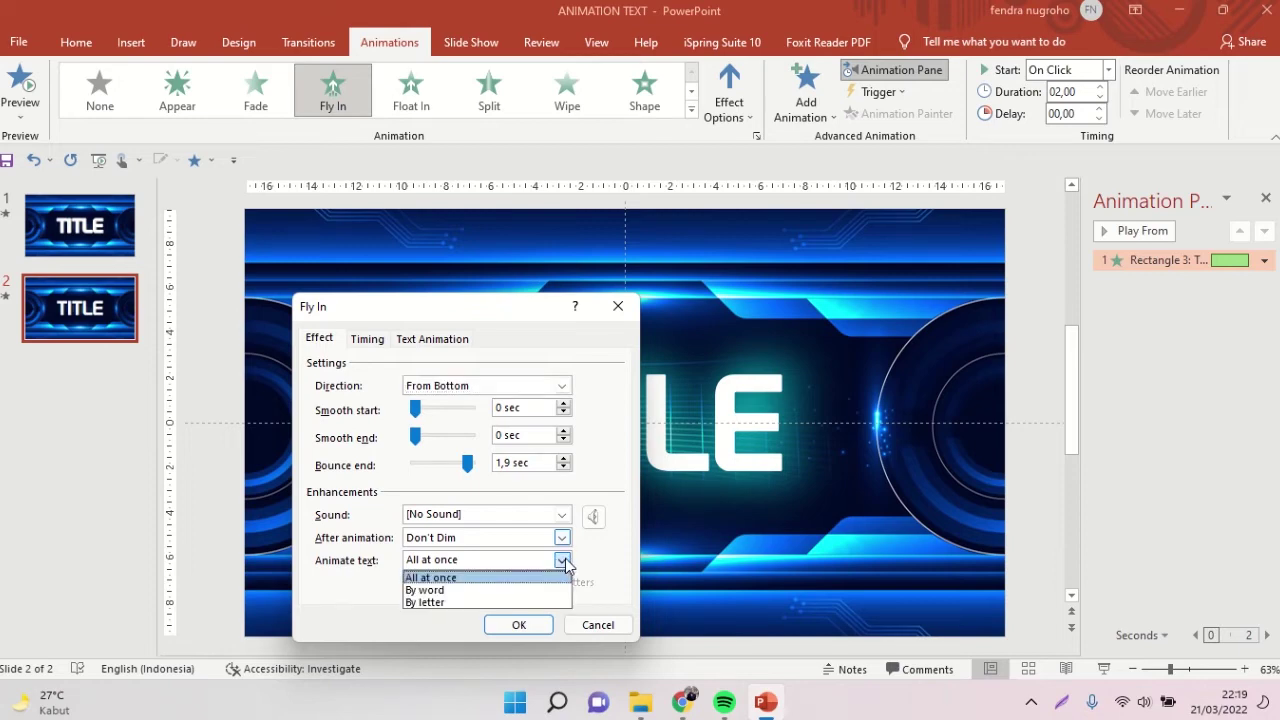
left_click(506, 602)
left_click(515, 623)
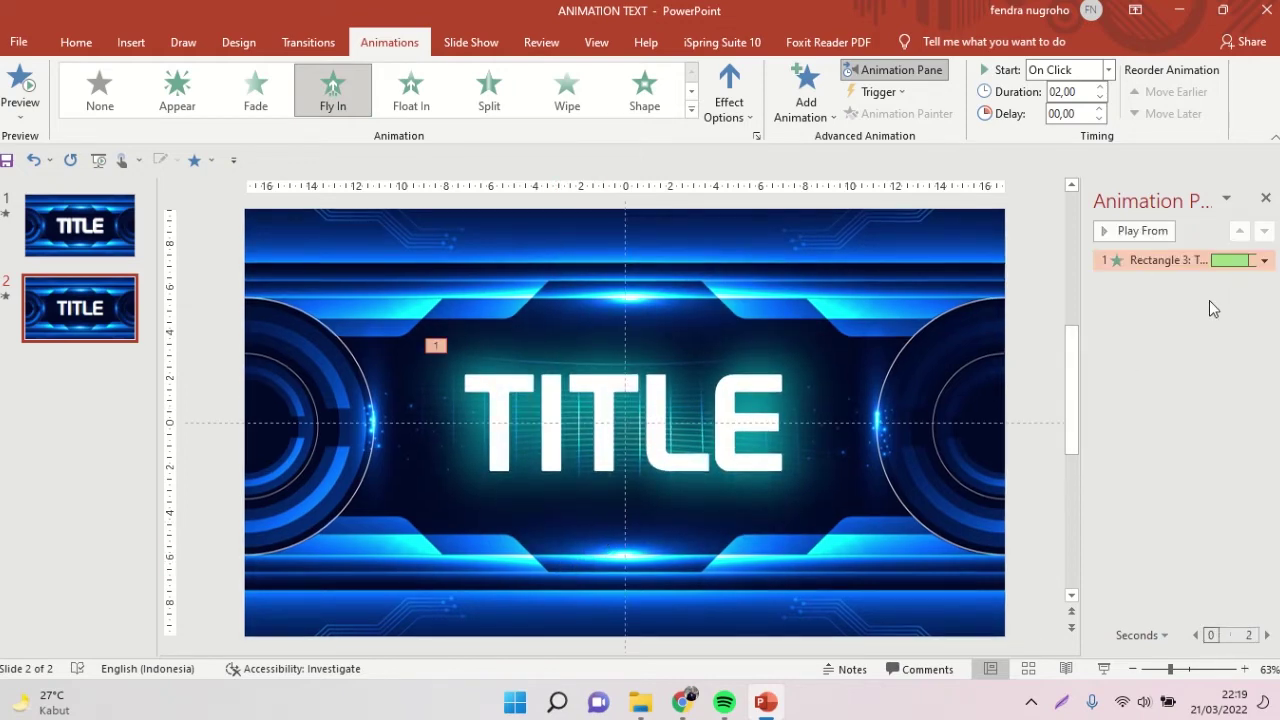
Step: Make TITLE fly in from the left and add Random Bars as a second animation
left_click(729, 104)
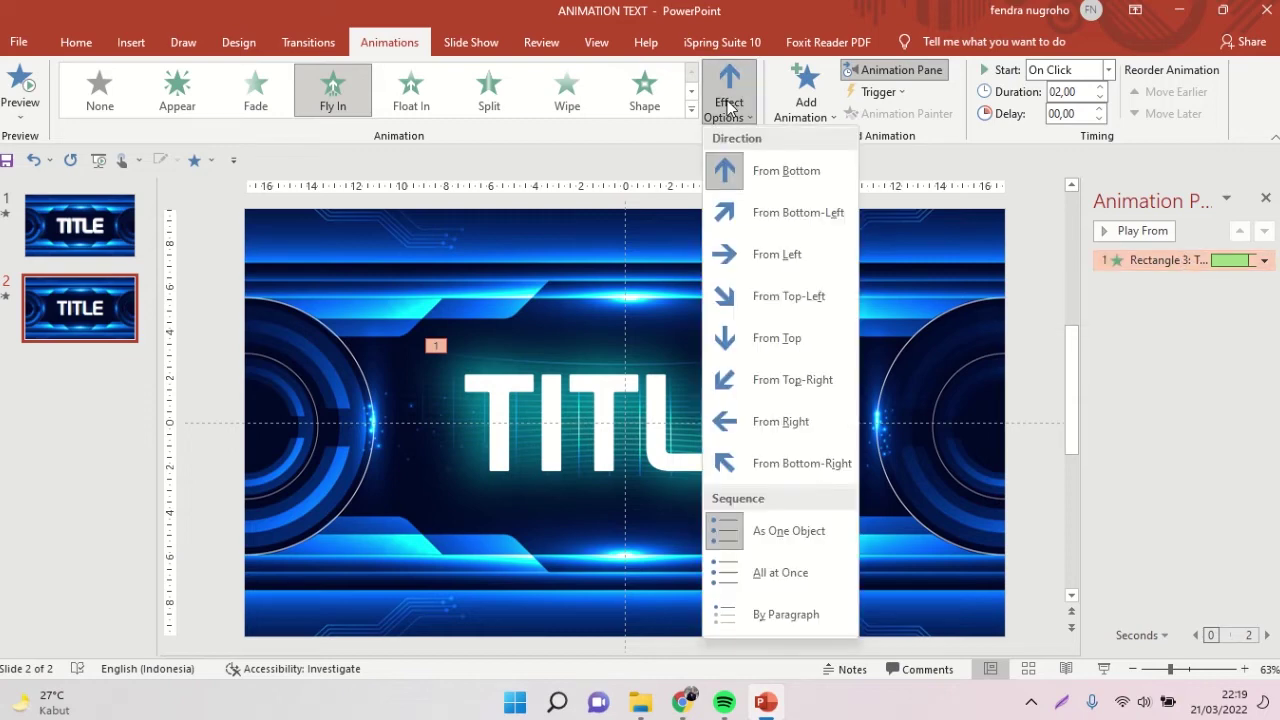
left_click(772, 255)
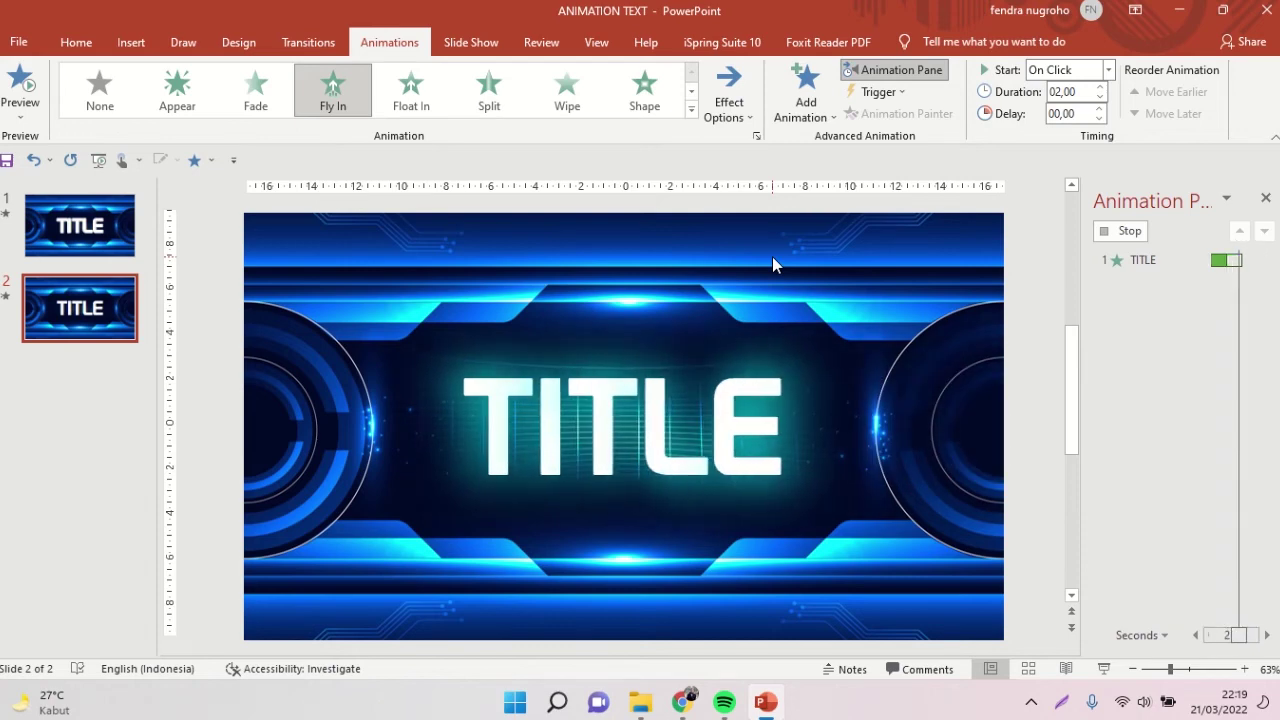
left_click(711, 440)
left_click(791, 510)
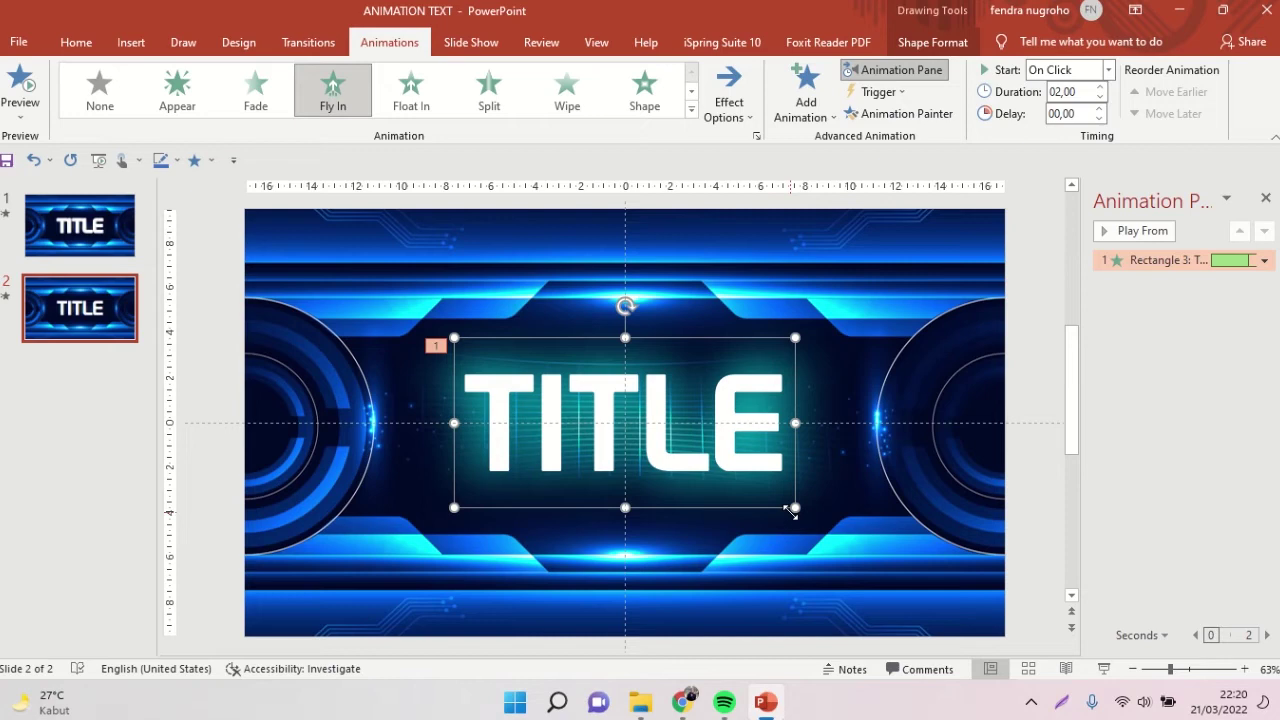
left_click(823, 108)
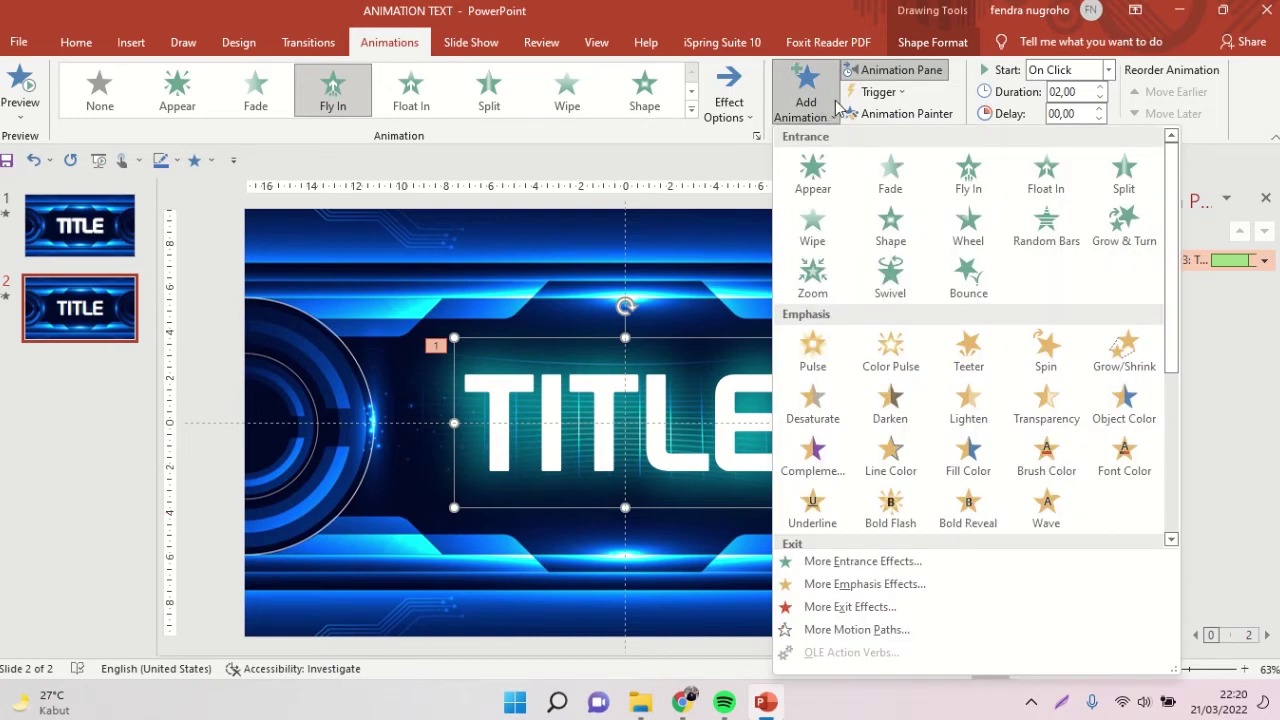
left_click(1052, 232)
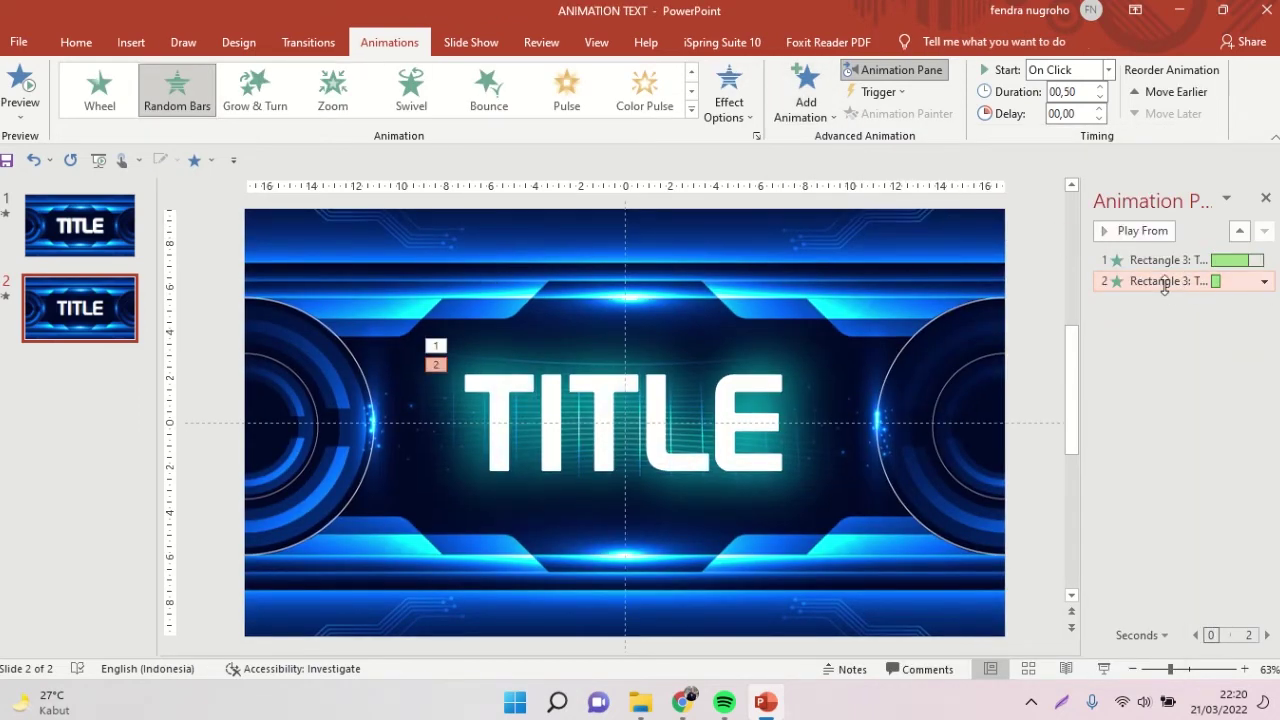
Step: Start Random Bars With Previous and shorten its duration to 00,10
left_click(1108, 69)
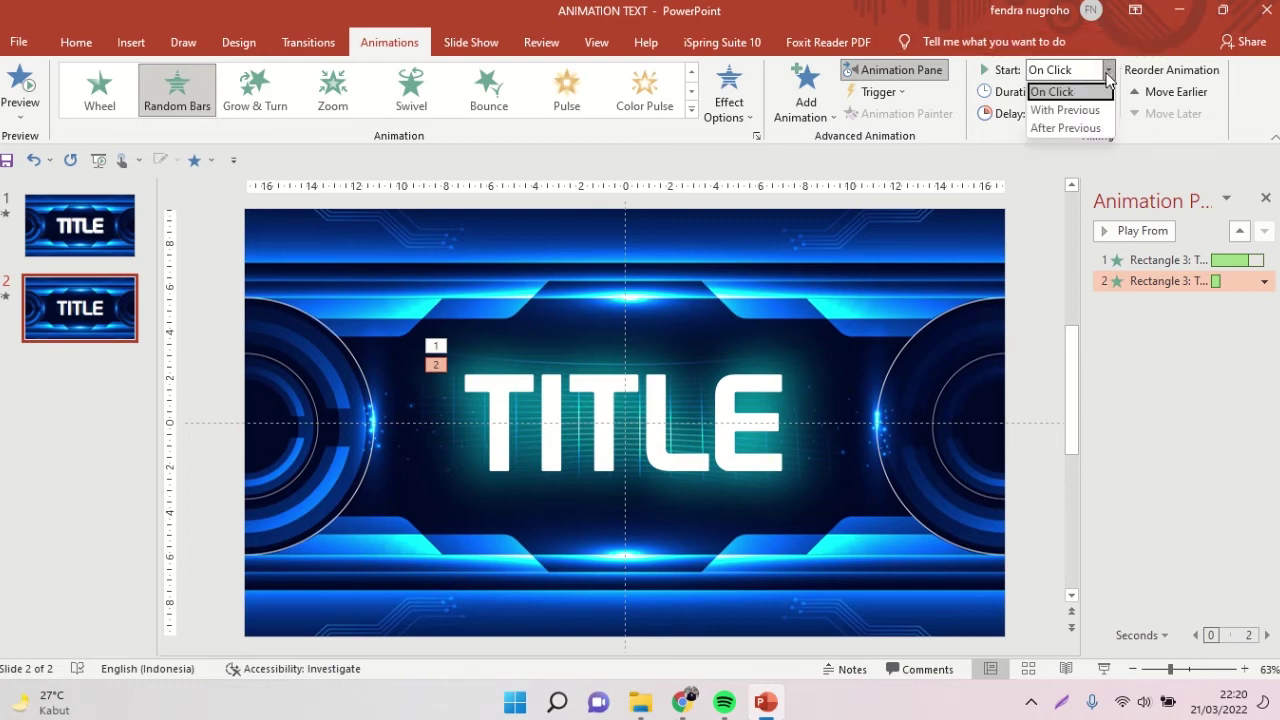
left_click(1098, 109)
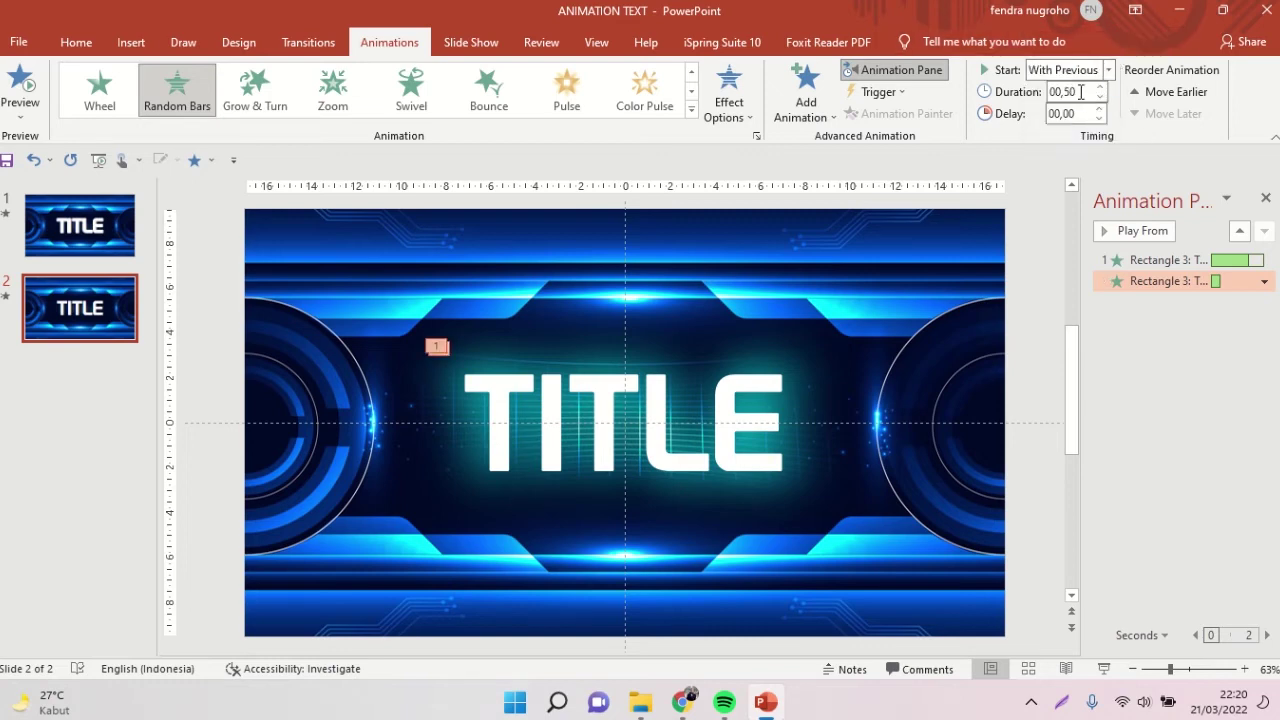
left_click(1081, 92)
type("0")
key("Return")
Step: Set Random Bars timing to repeat 1 time, then preview the slide in Slide Show
left_click(1264, 281)
left_click(1155, 392)
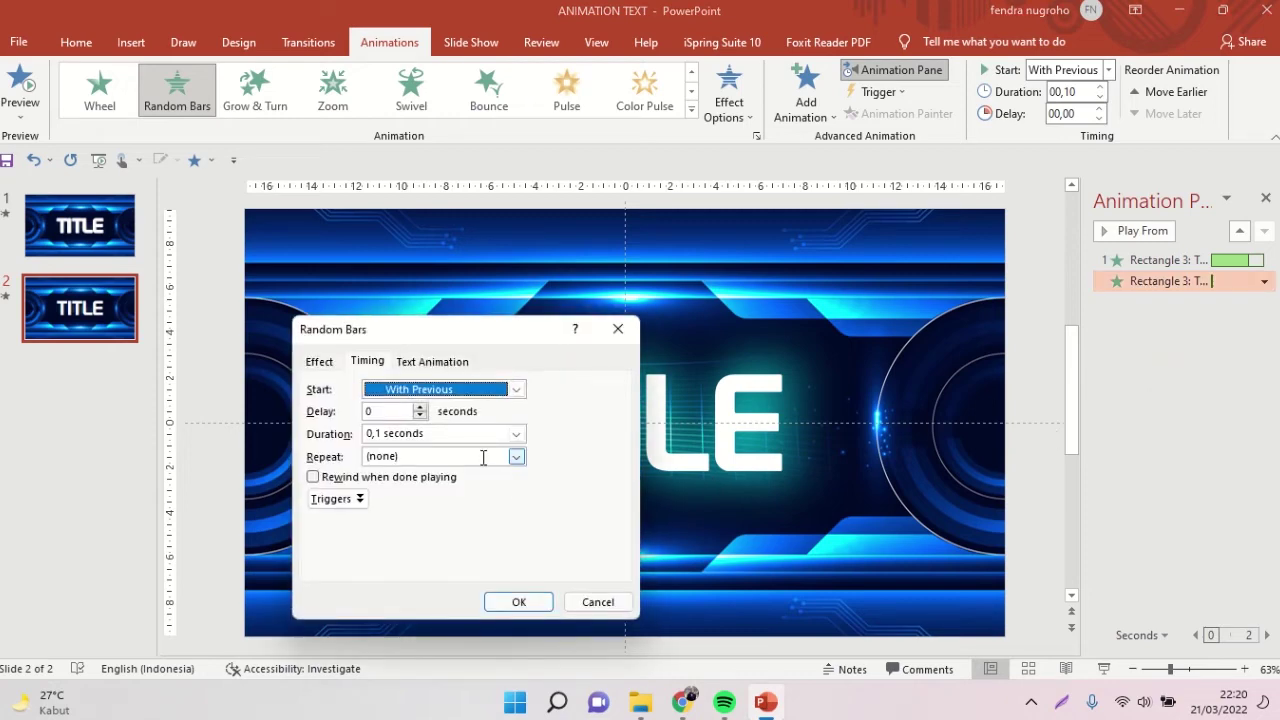
left_click(483, 456)
type("10")
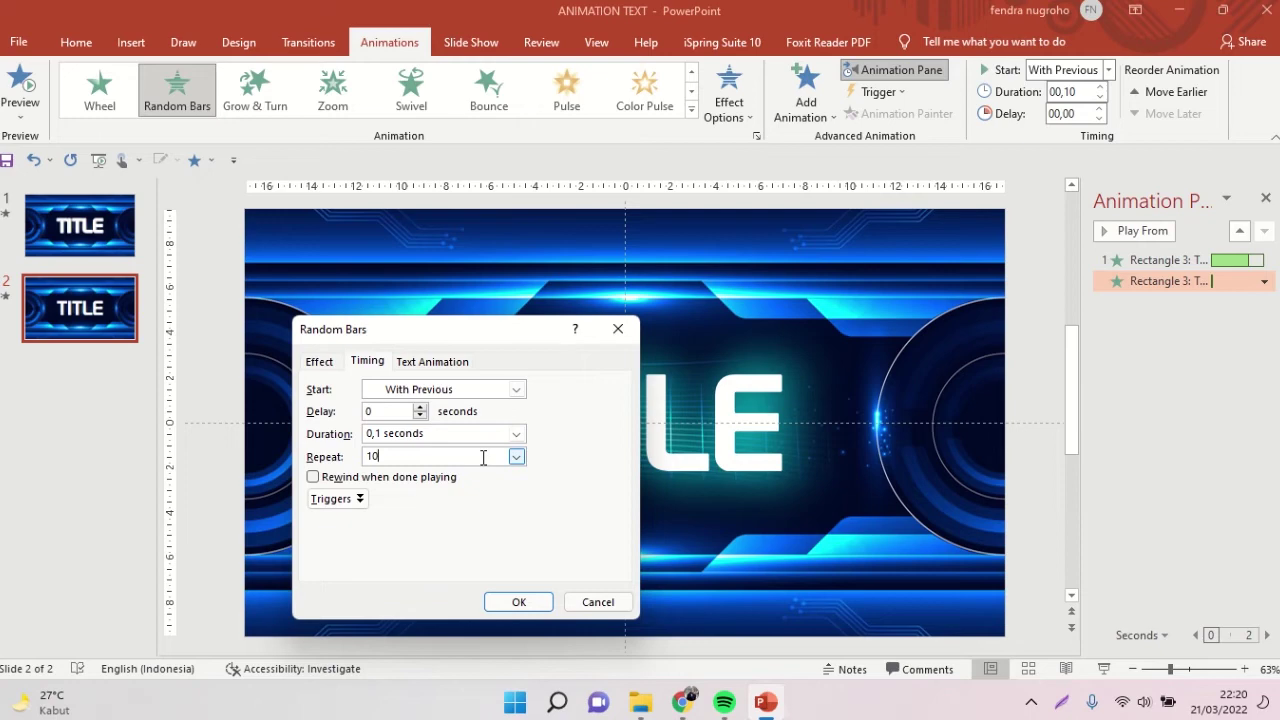
key("Return")
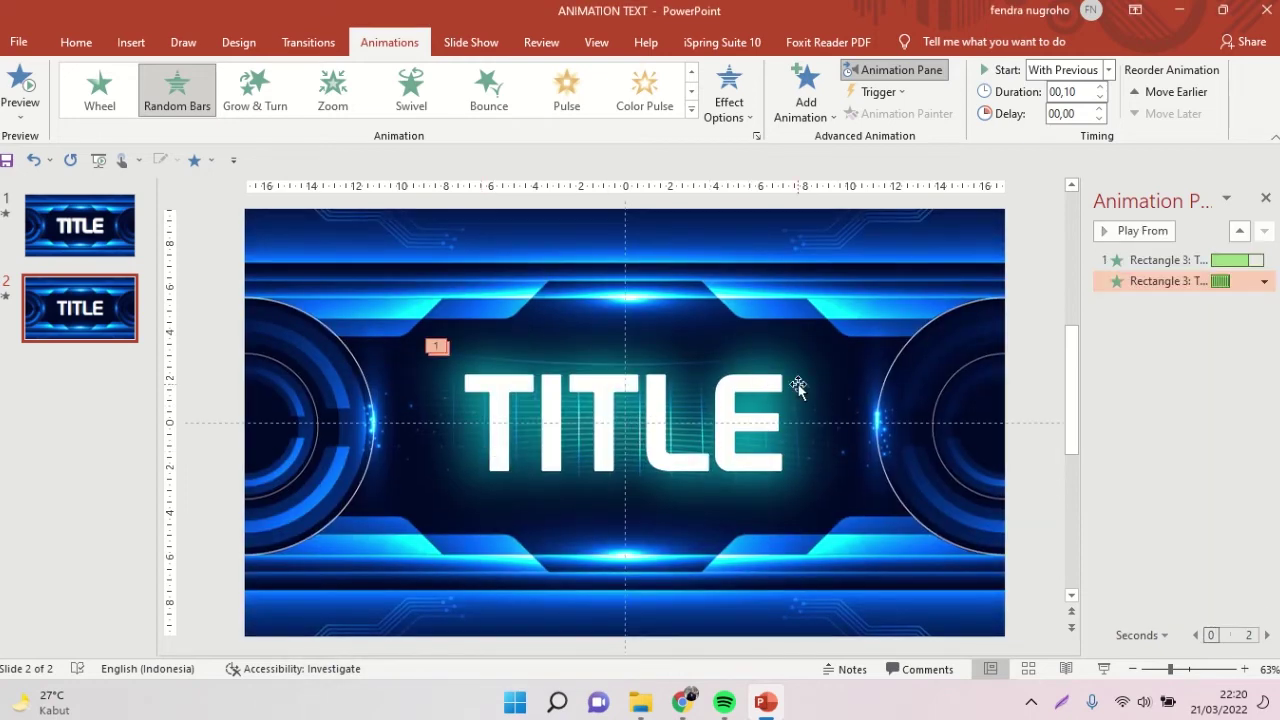
left_click(1104, 668)
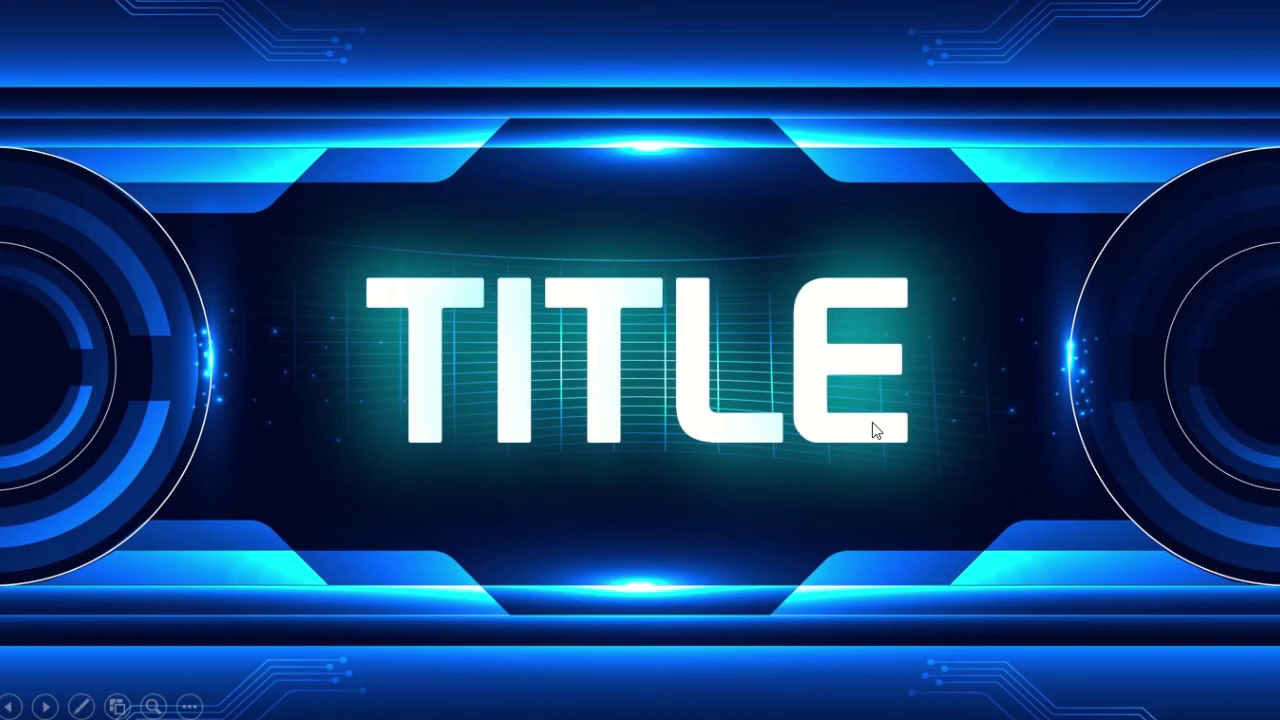
key("Escape")
left_click(763, 489)
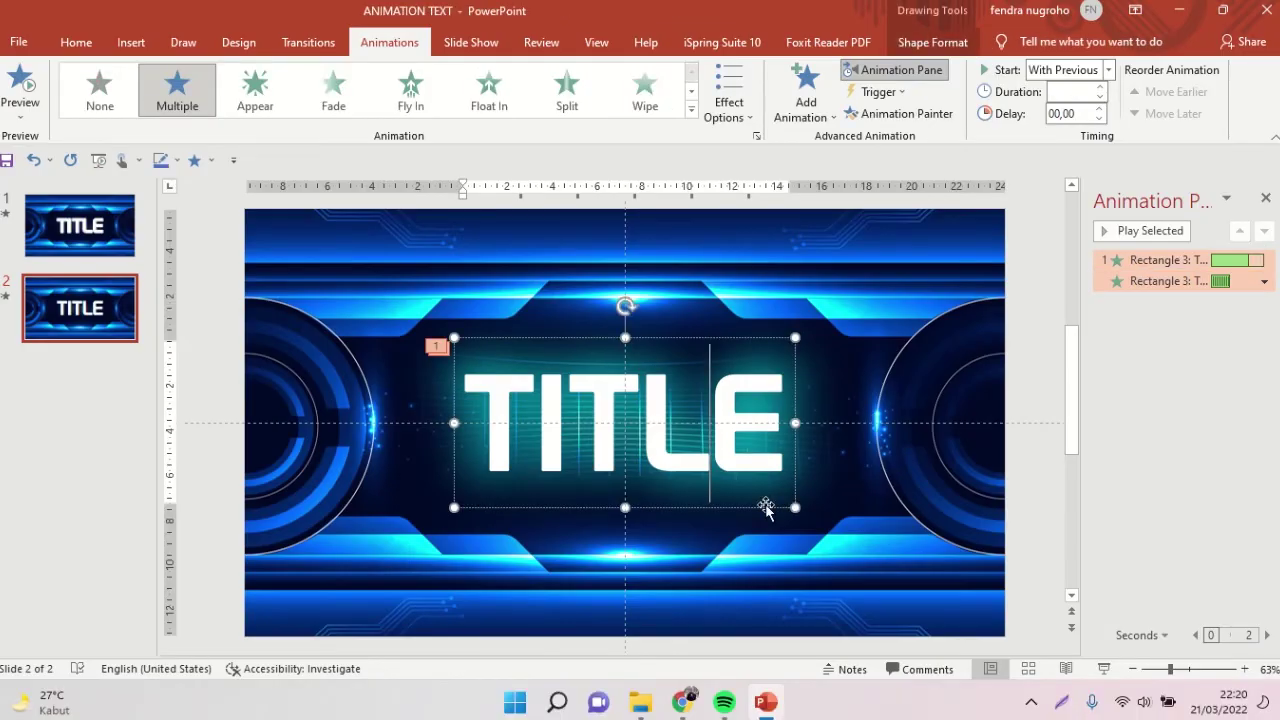
Step: Duplicate the TITLE text box with Ctrl+D and move the copy above the original
left_click(766, 508)
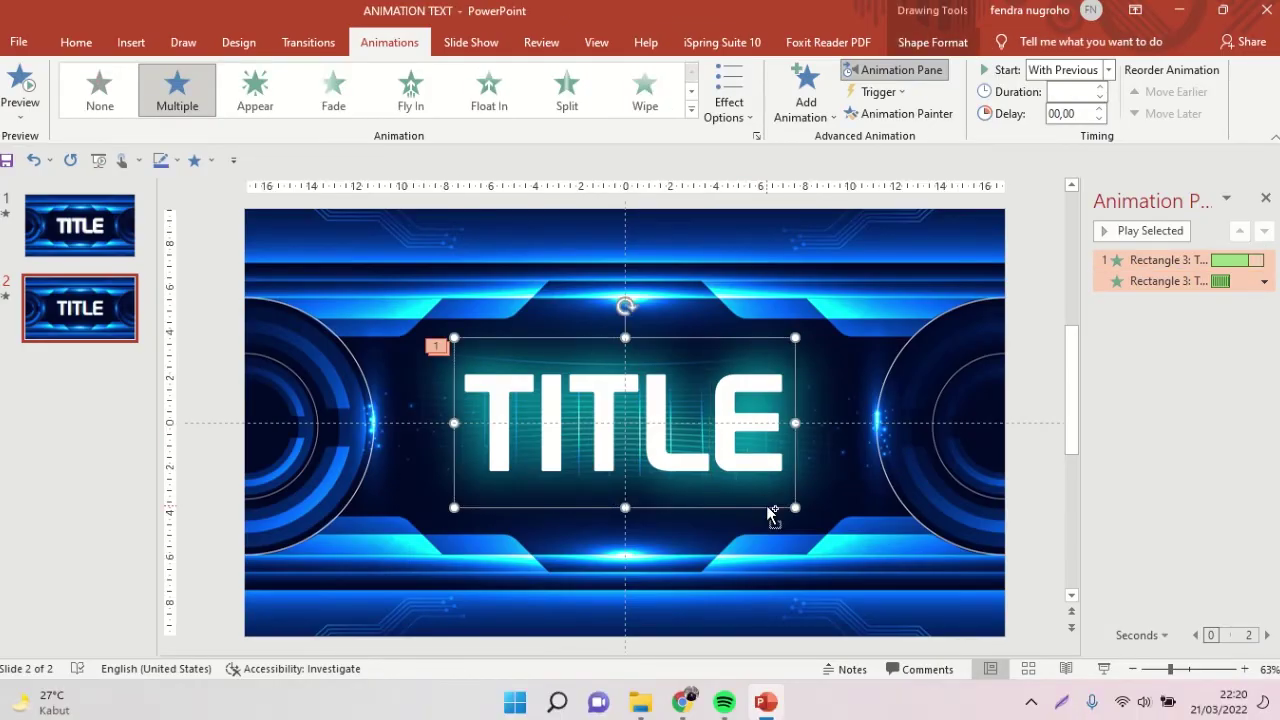
key("ctrl+d")
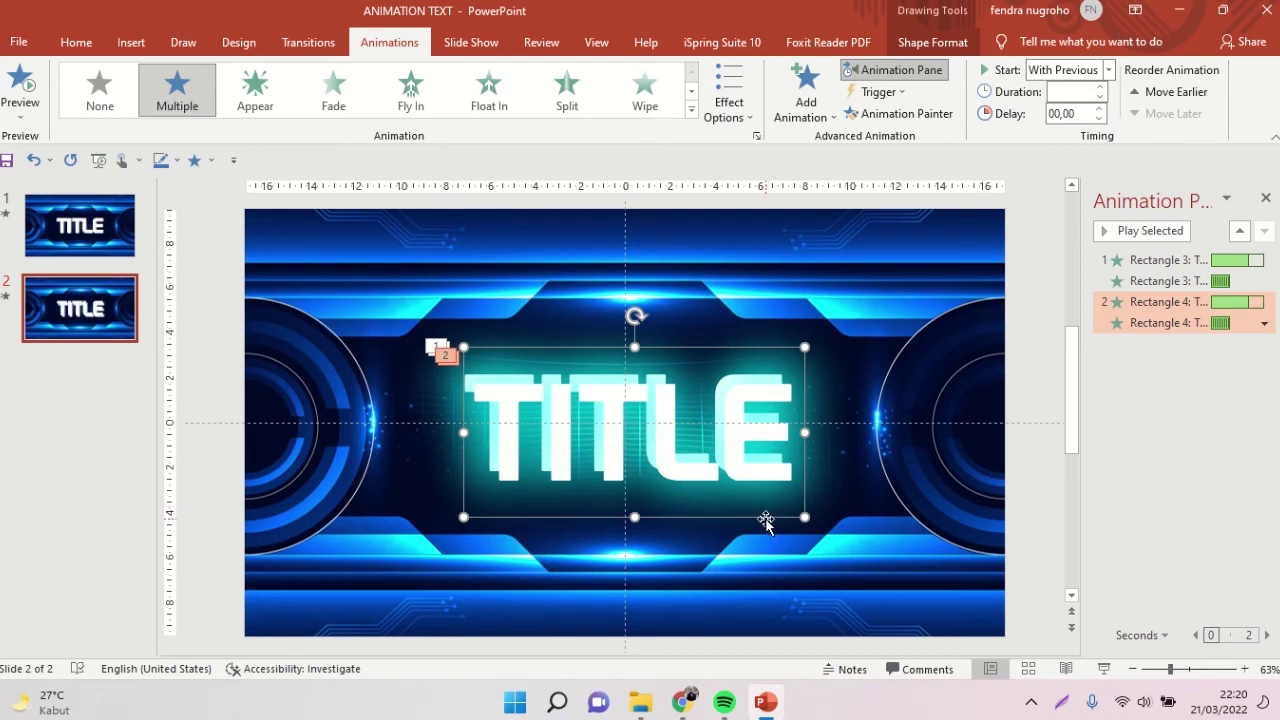
left_click_drag(765, 518, 755, 422)
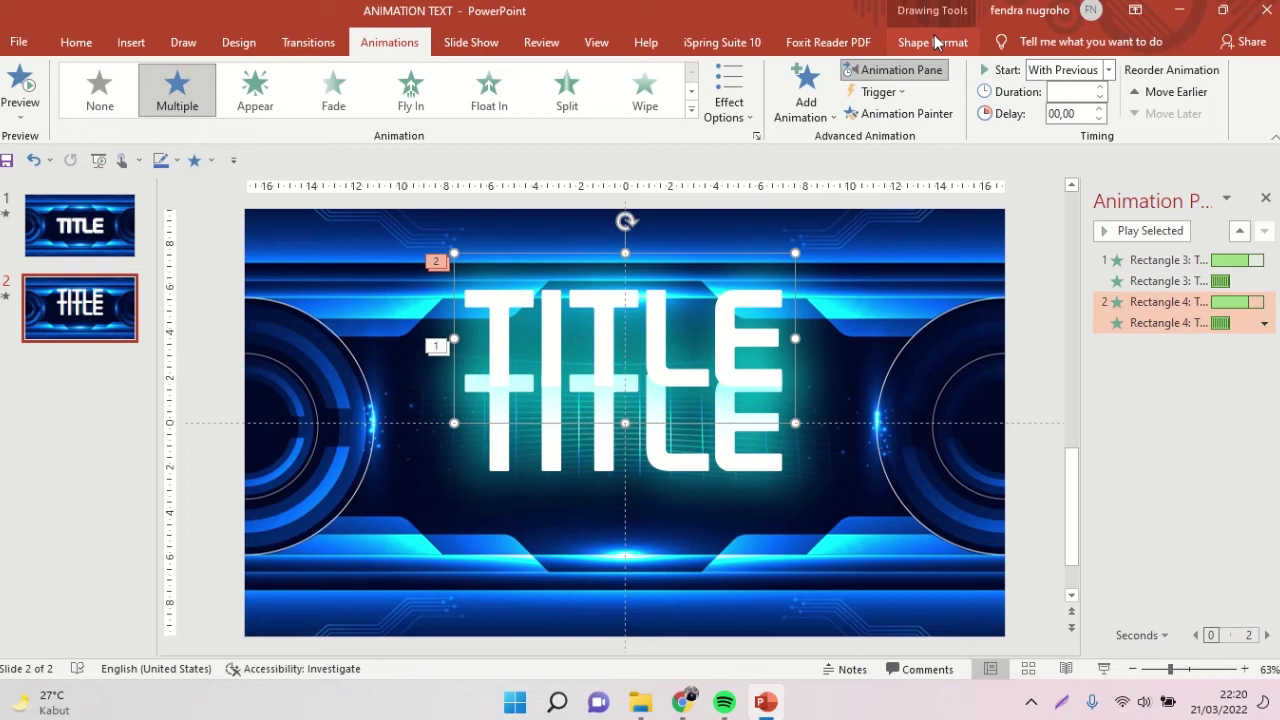
Step: Give the copied TITLE no text fill and a 1 pt white text outline
left_click(935, 42)
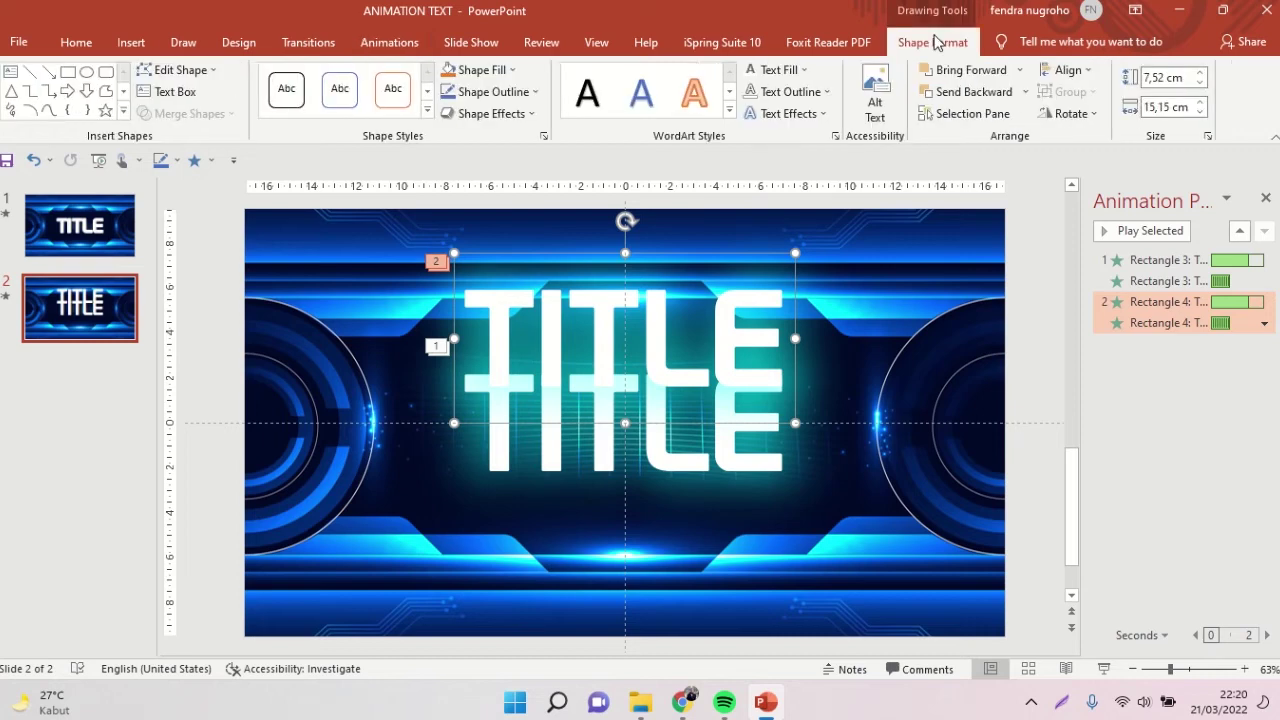
left_click(505, 72)
left_click(782, 70)
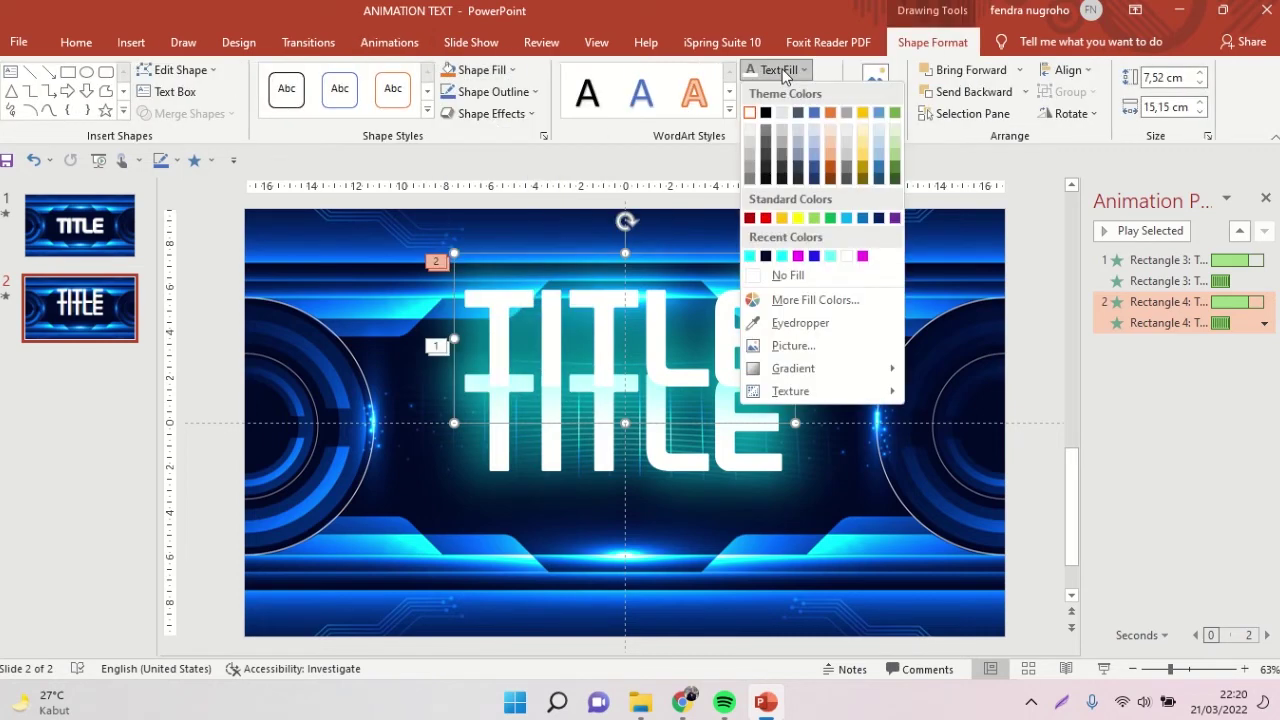
left_click(790, 276)
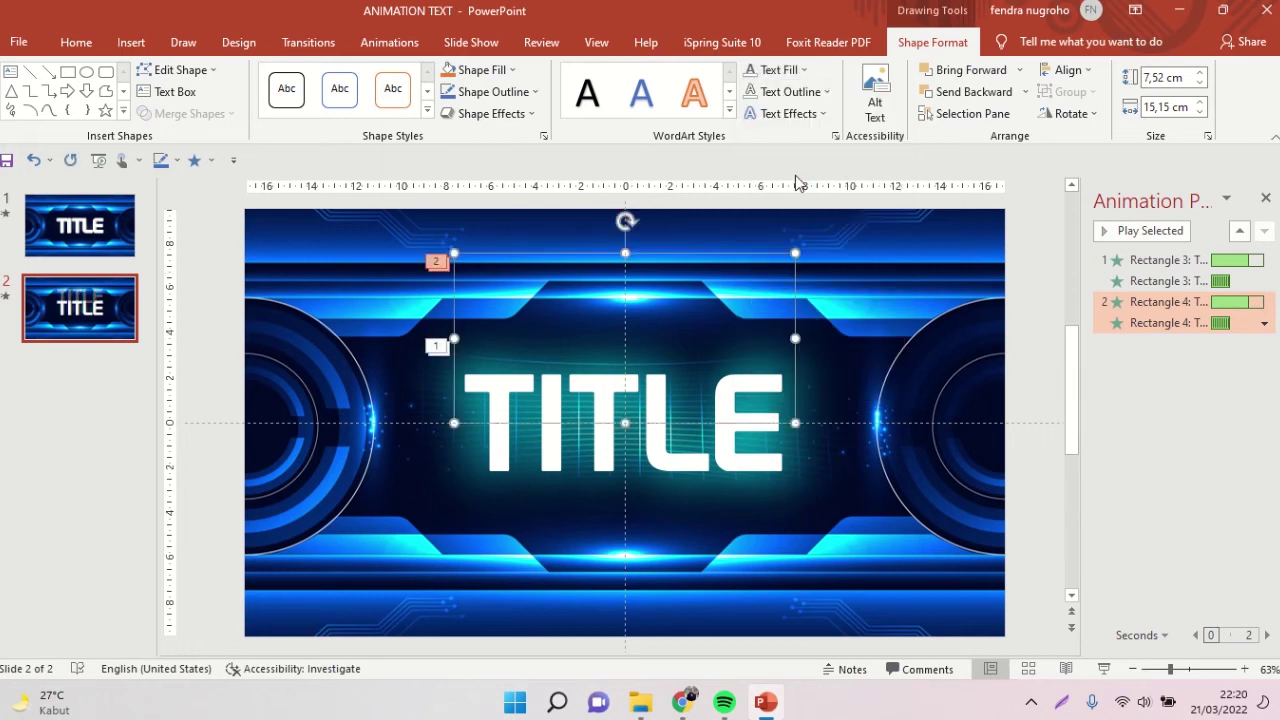
left_click(785, 92)
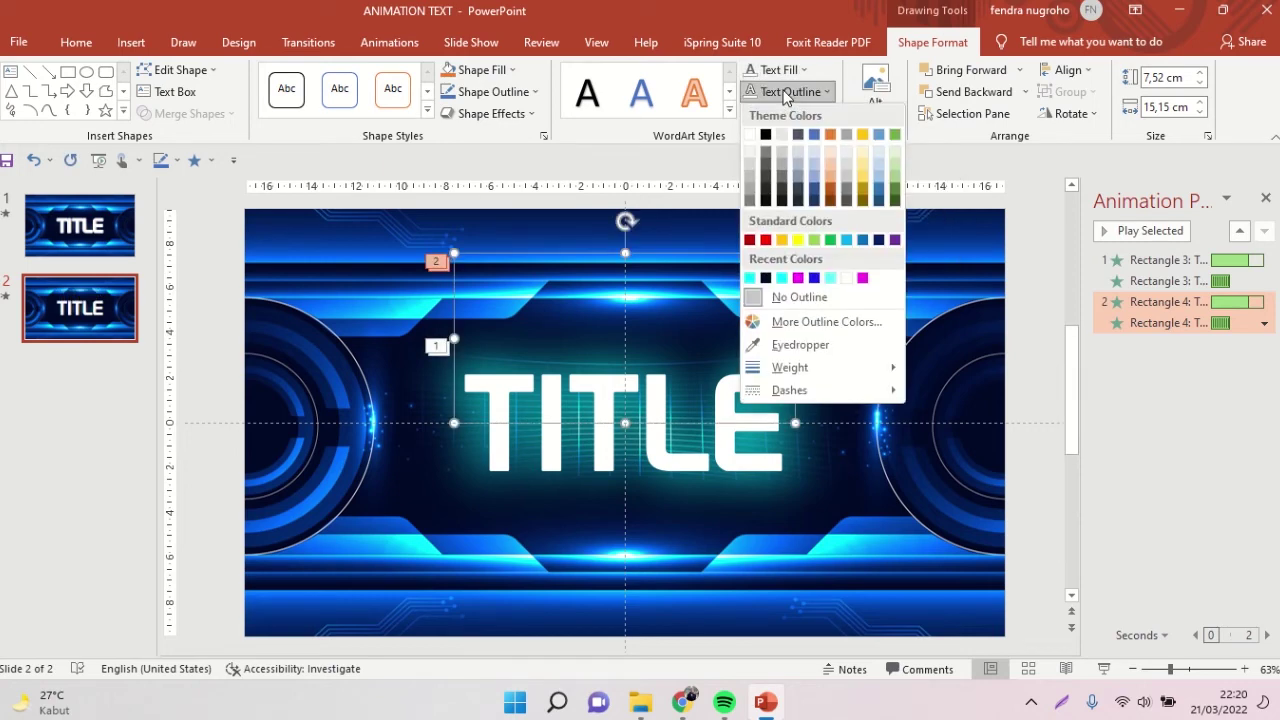
left_click(749, 135)
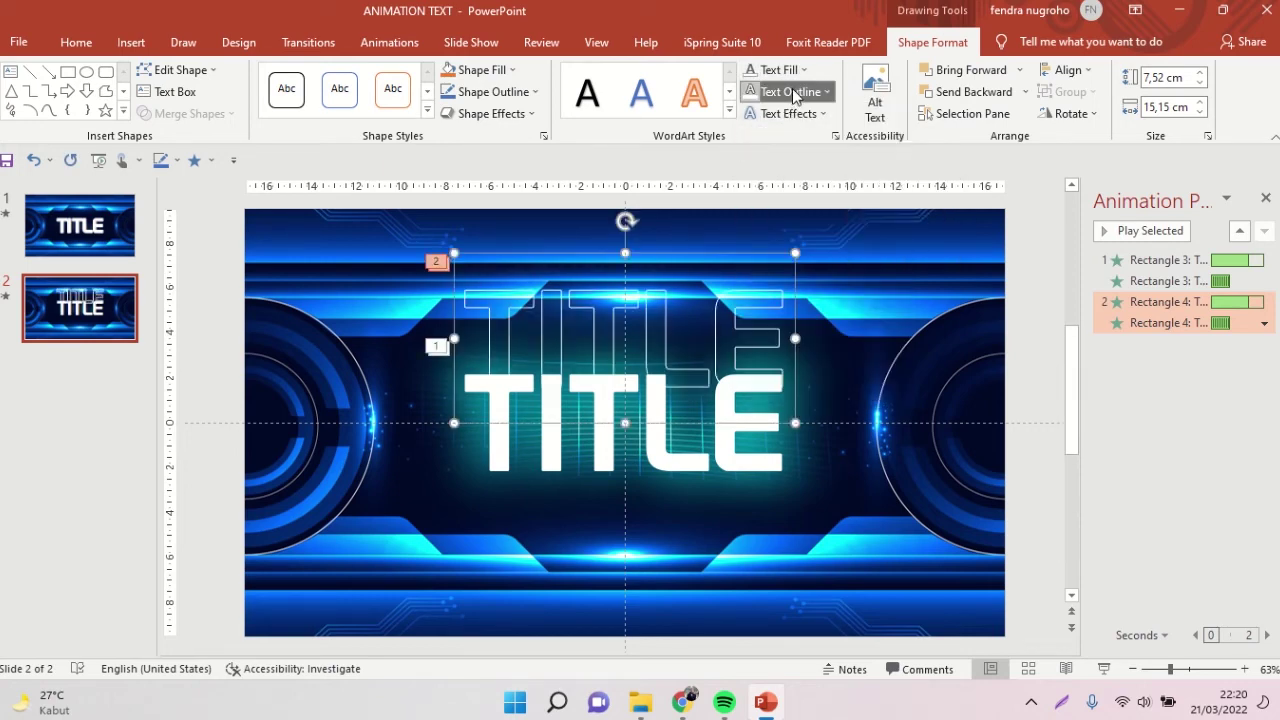
left_click(790, 91)
mouse_move(790, 367)
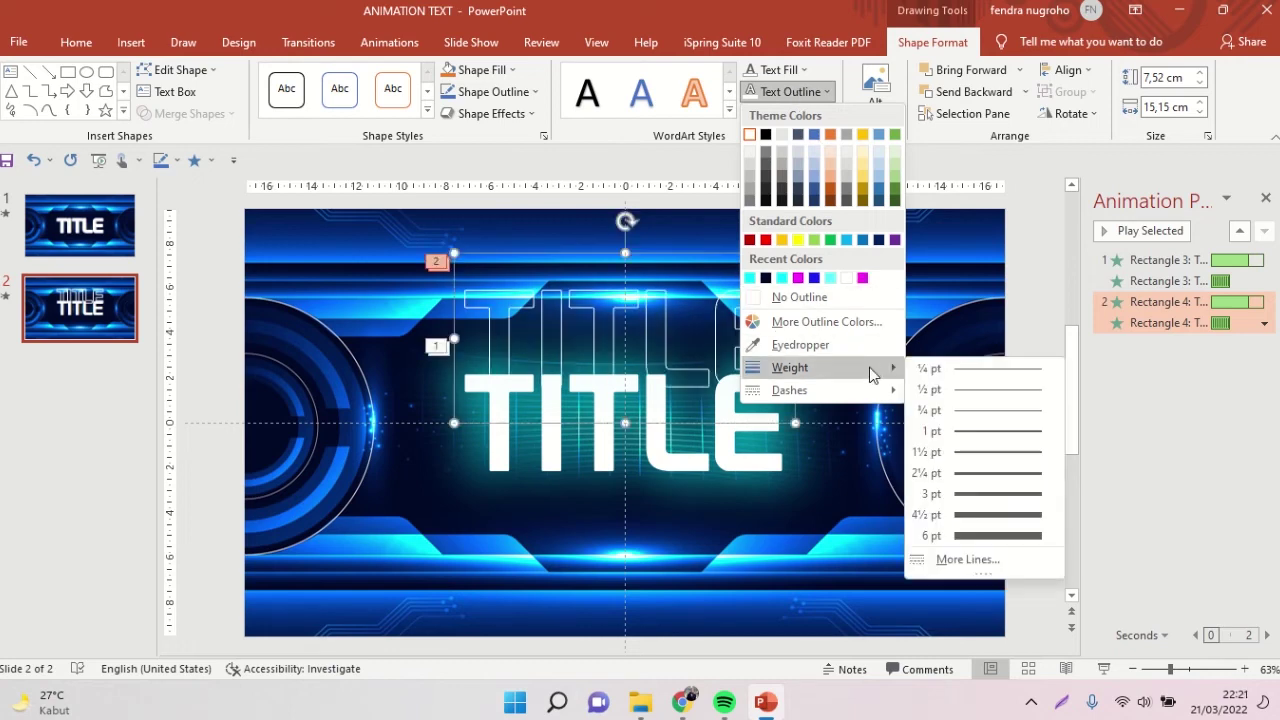
left_click(973, 438)
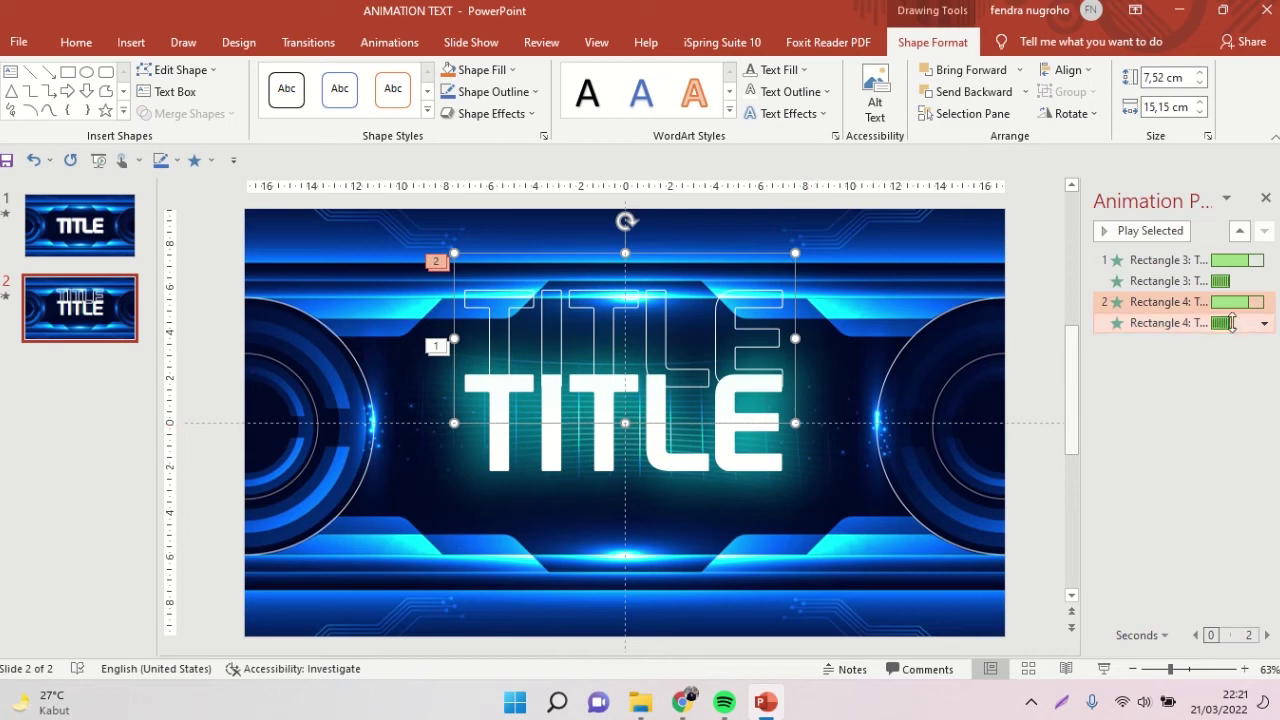
left_click(1172, 302)
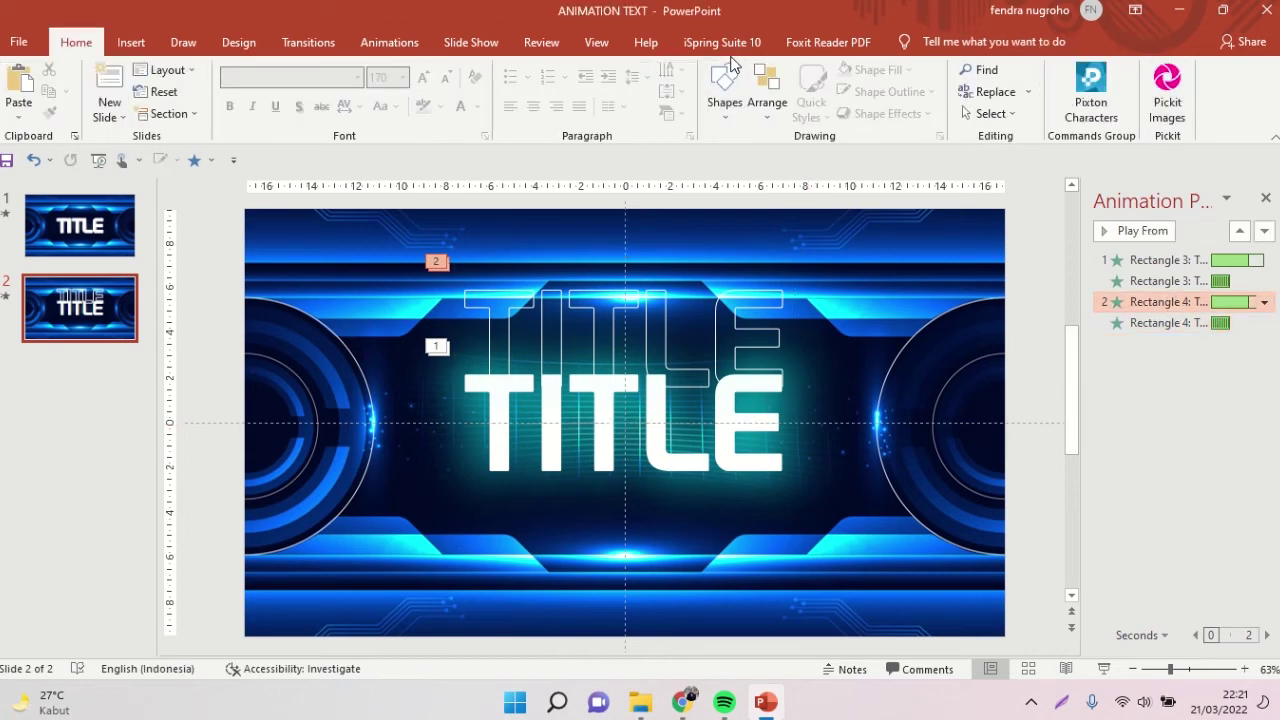
Step: Set the outlined TITLE copy's animation to start With Previous
left_click(368, 40)
left_click(1108, 69)
left_click(1089, 108)
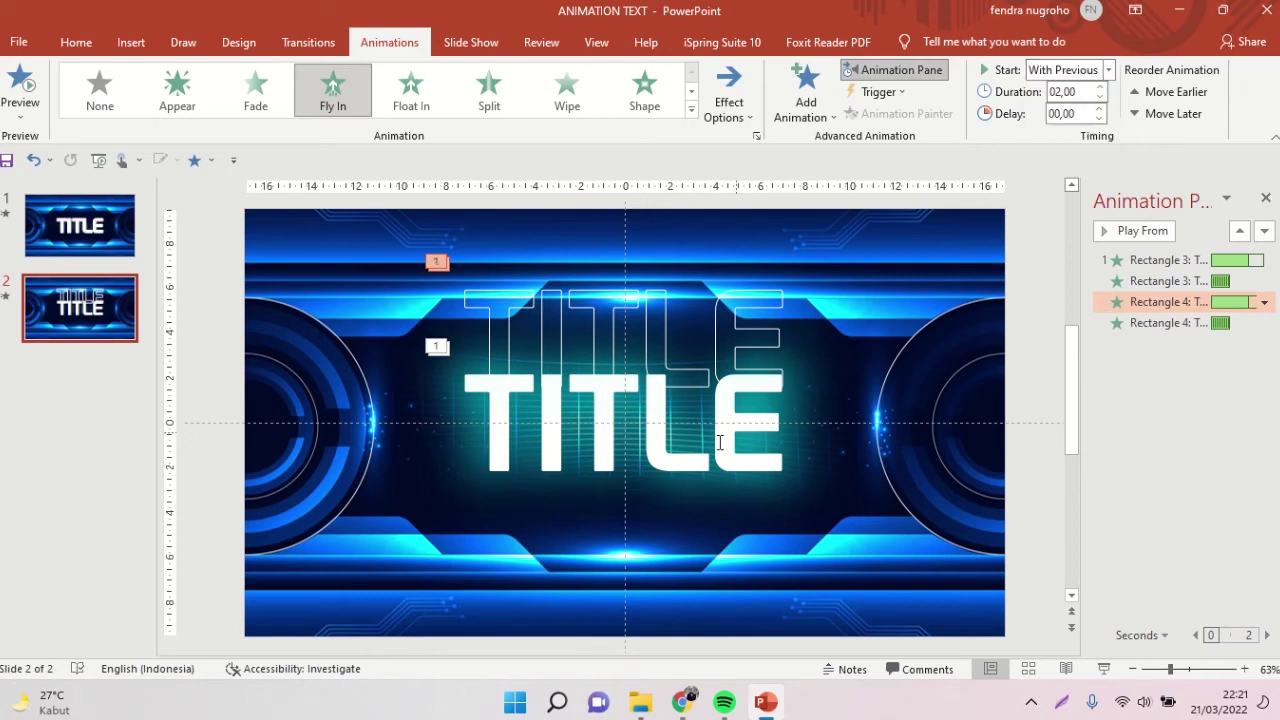
left_click(706, 308)
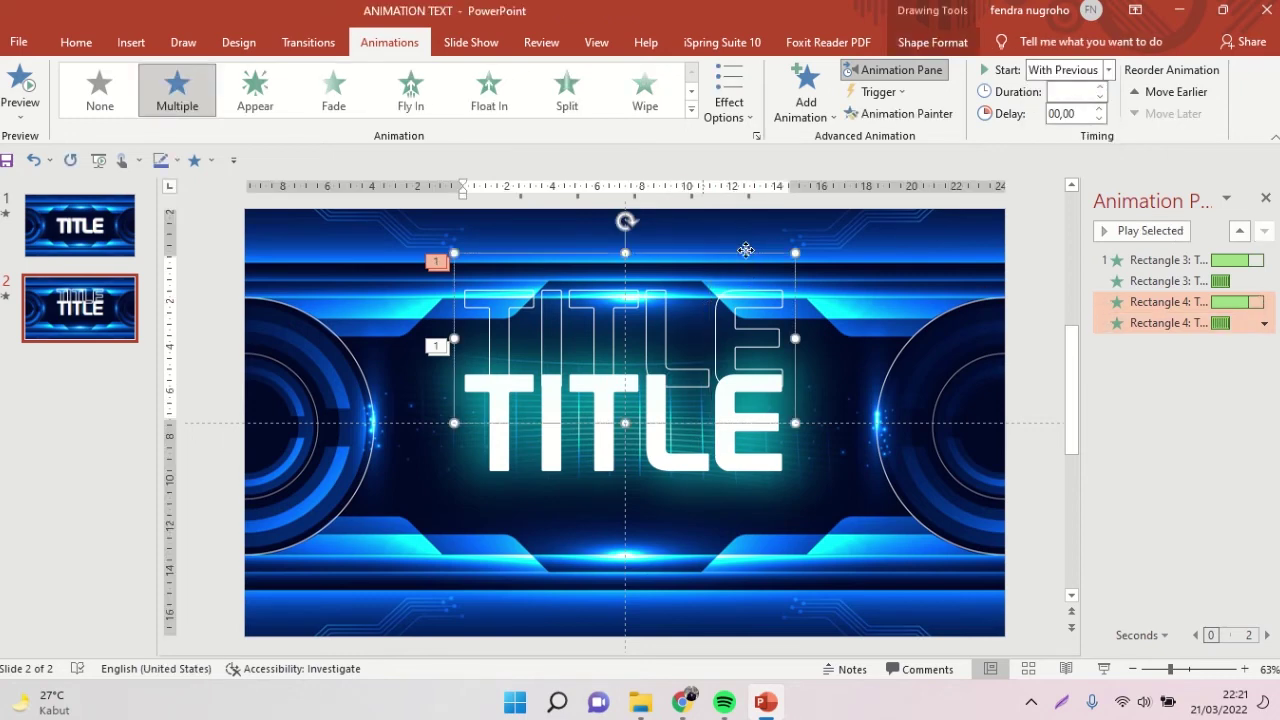
left_click(1108, 70)
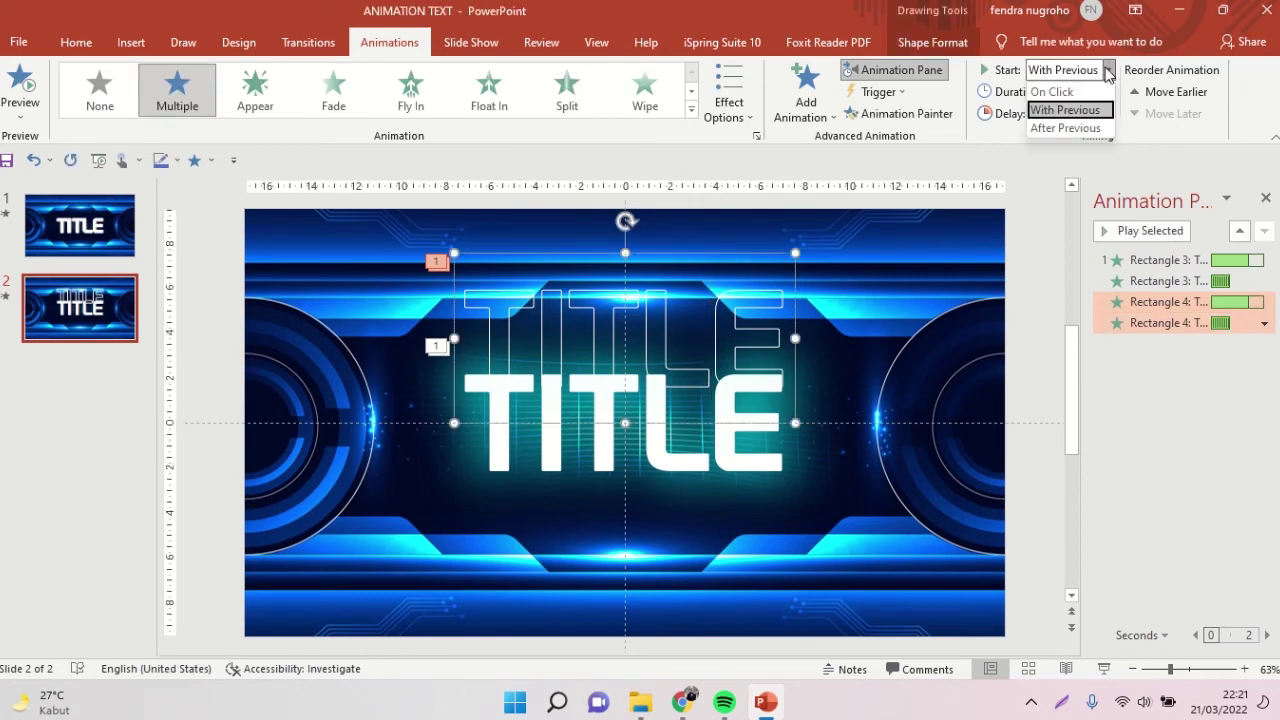
Step: Align Middle the outlined copy so it sits exactly over the original TITLE
left_click(932, 42)
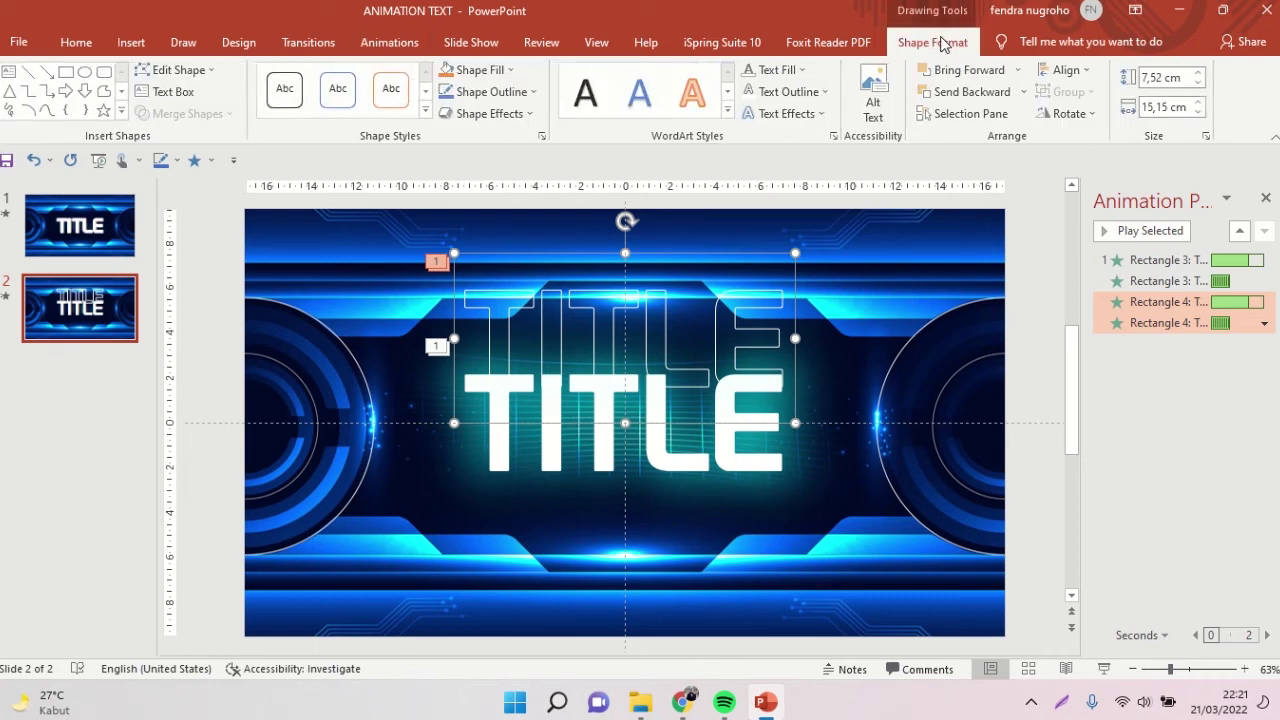
left_click(1068, 70)
left_click(1082, 114)
left_click(1068, 70)
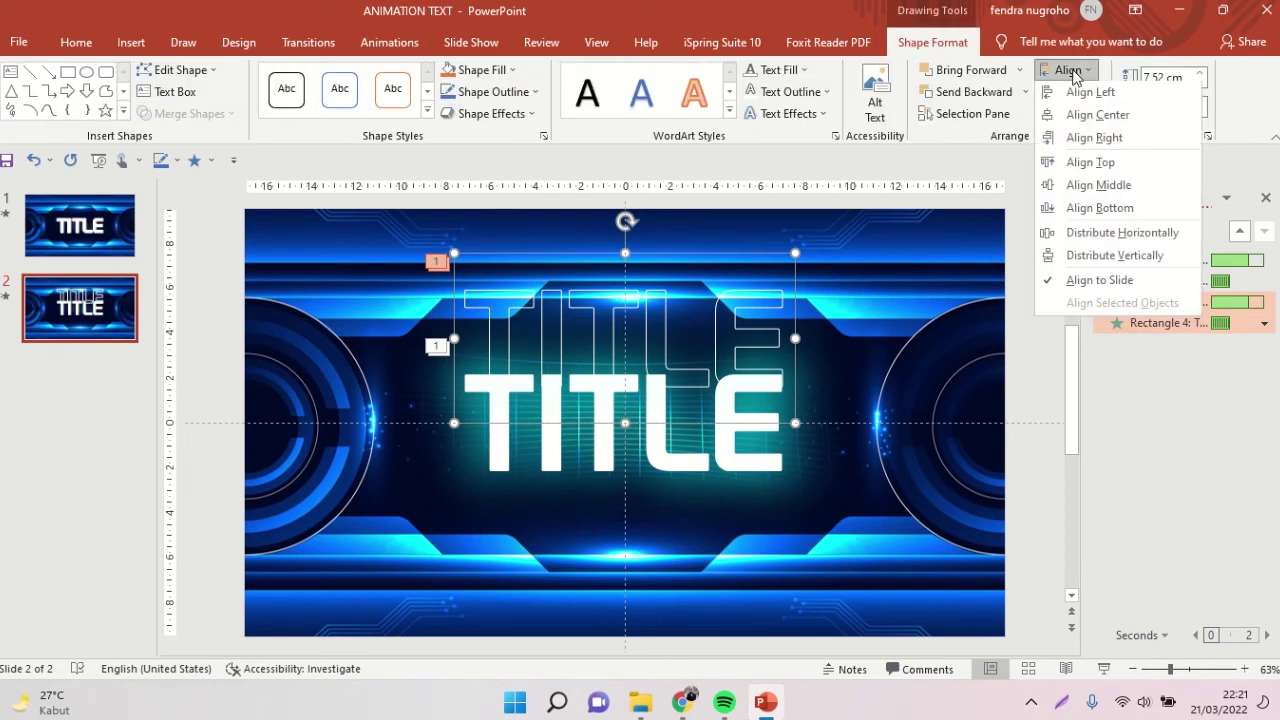
left_click(1105, 186)
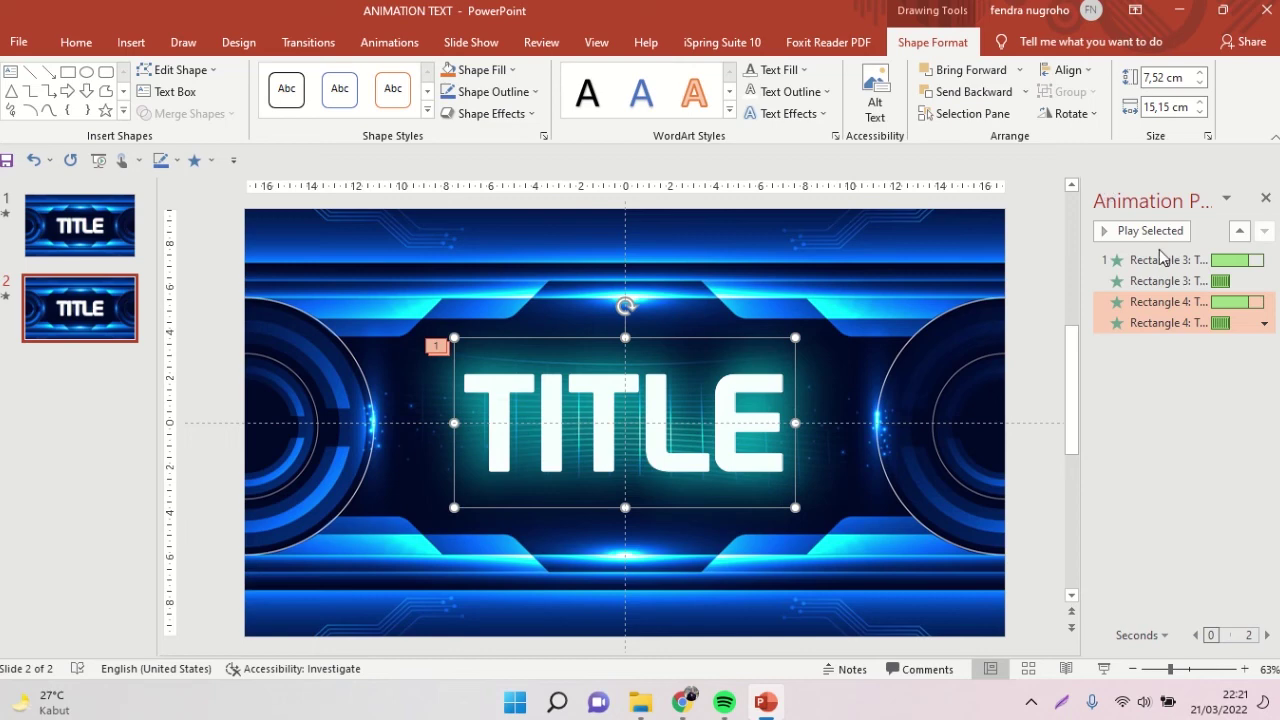
left_click(1176, 302)
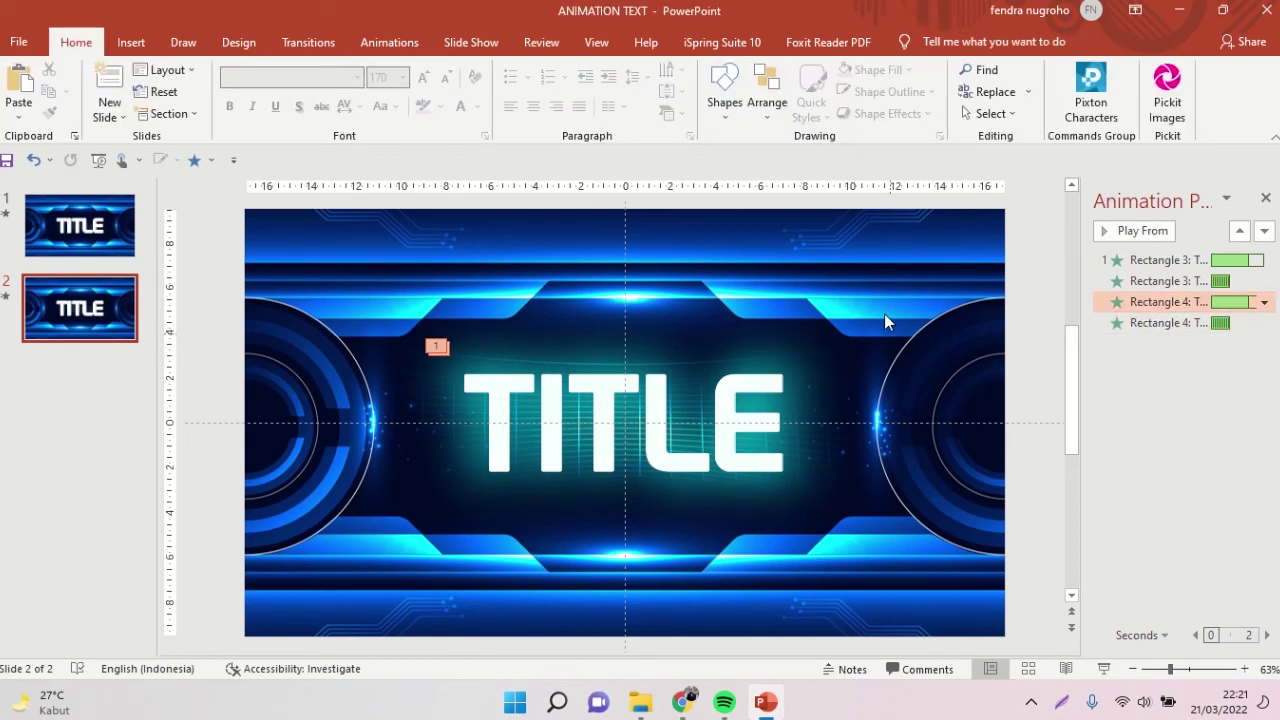
Step: Change the copy's Fly In direction to From Right, then preview it in Slide Show
left_click(389, 42)
left_click(735, 100)
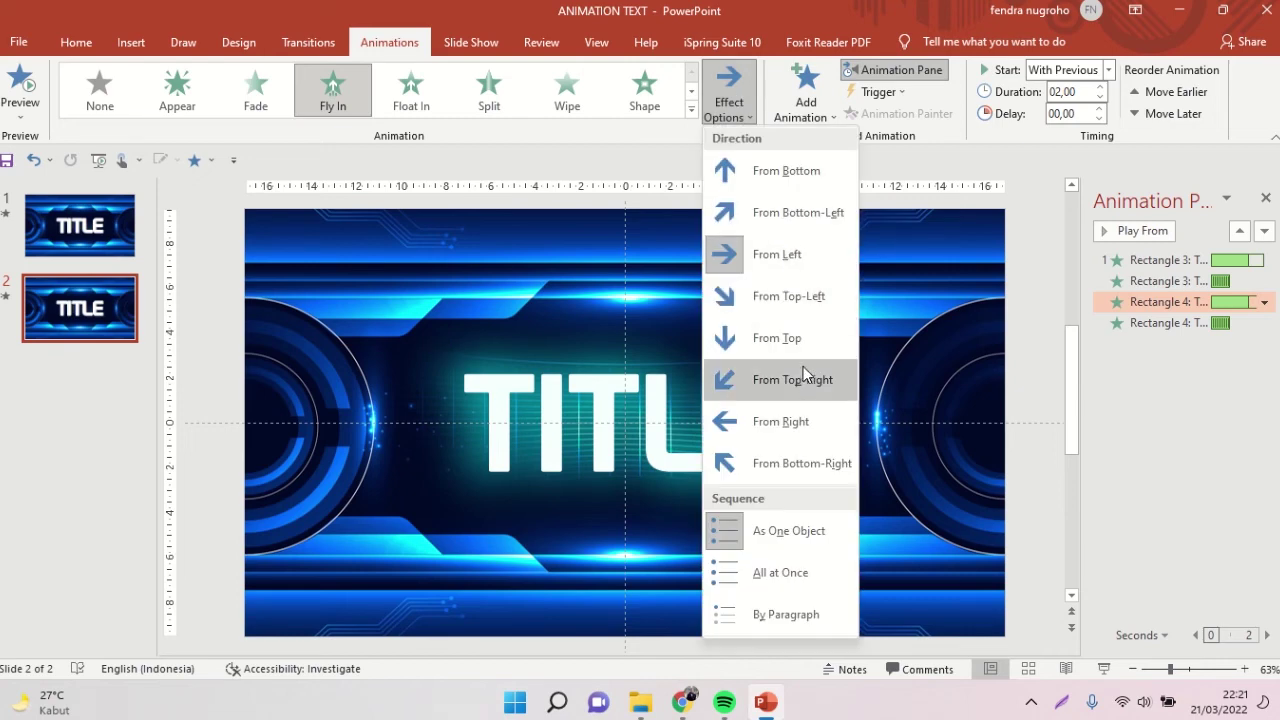
left_click(797, 425)
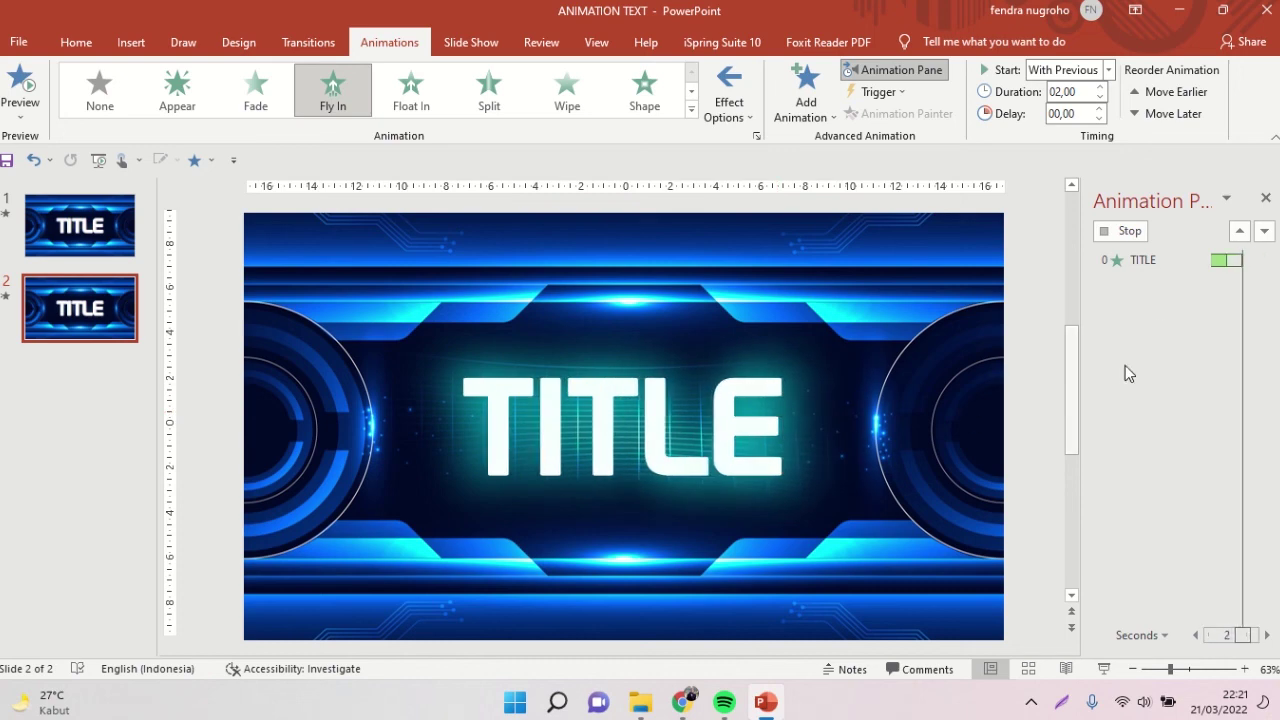
left_click(1265, 201)
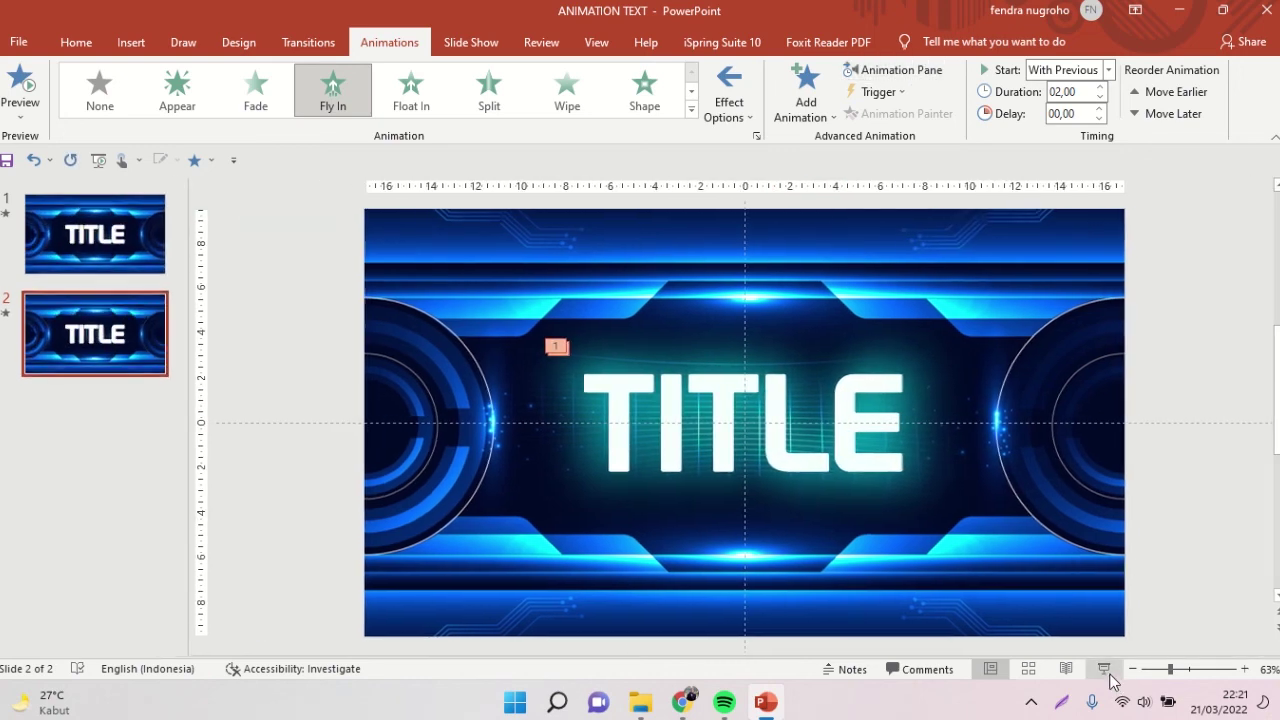
left_click(1104, 669)
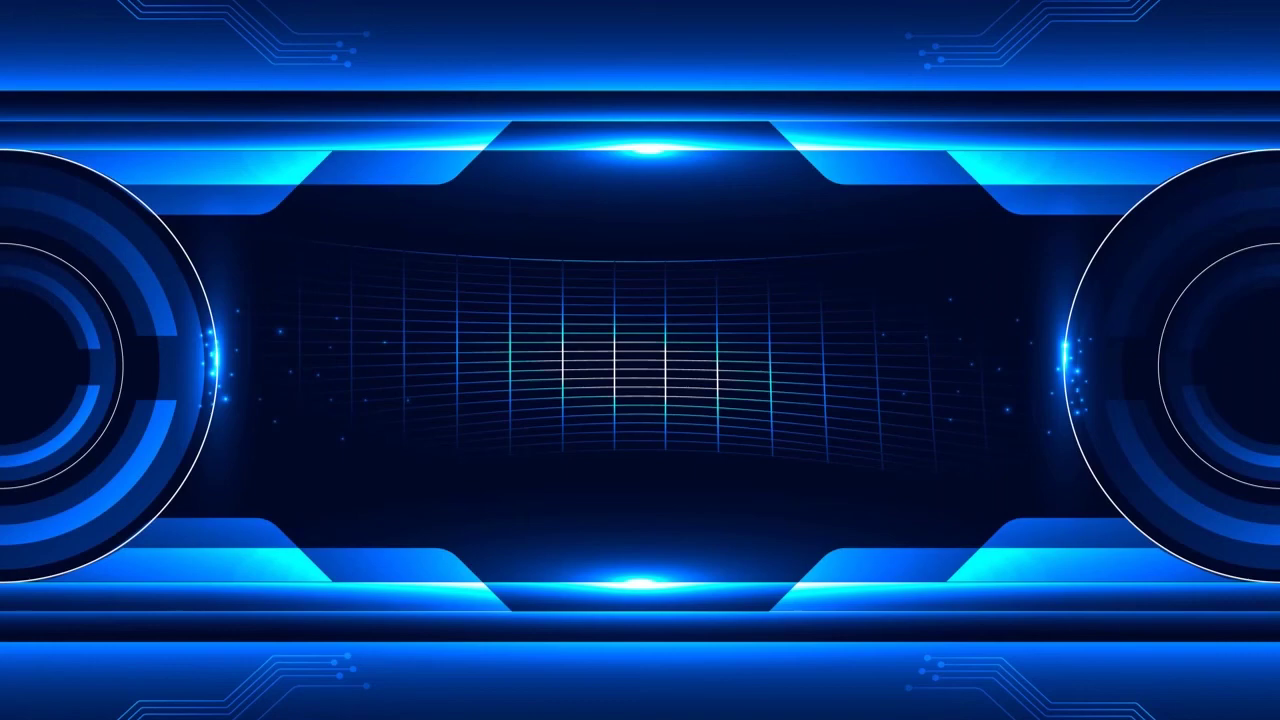